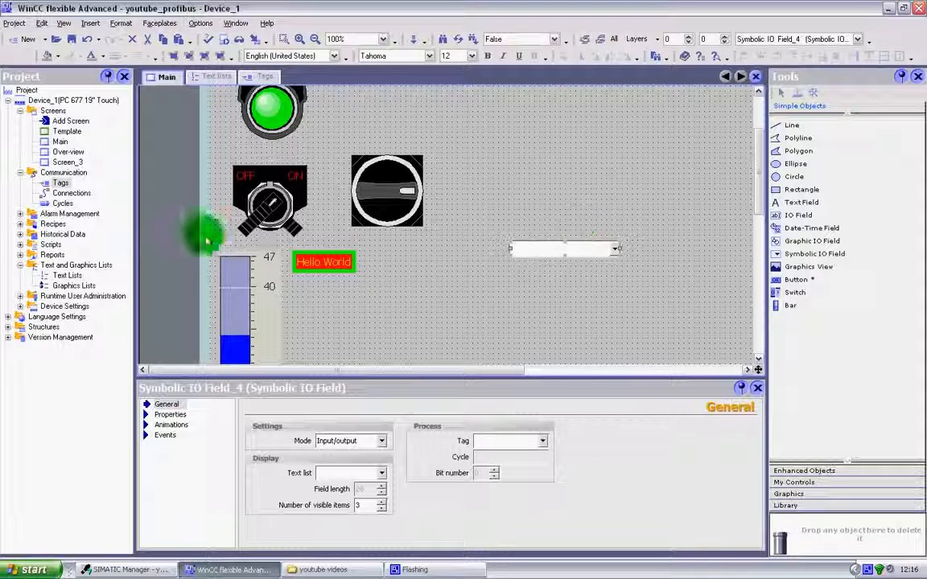
Create a text list named Text list_1 in the project's Text Lists, keeping its selection as Range
double_click(72, 277)
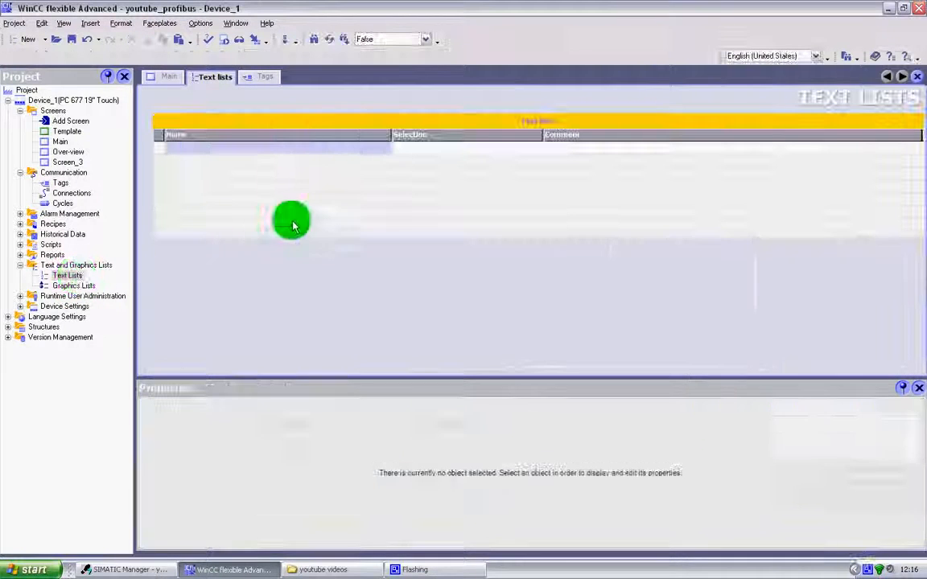
double_click(164, 152)
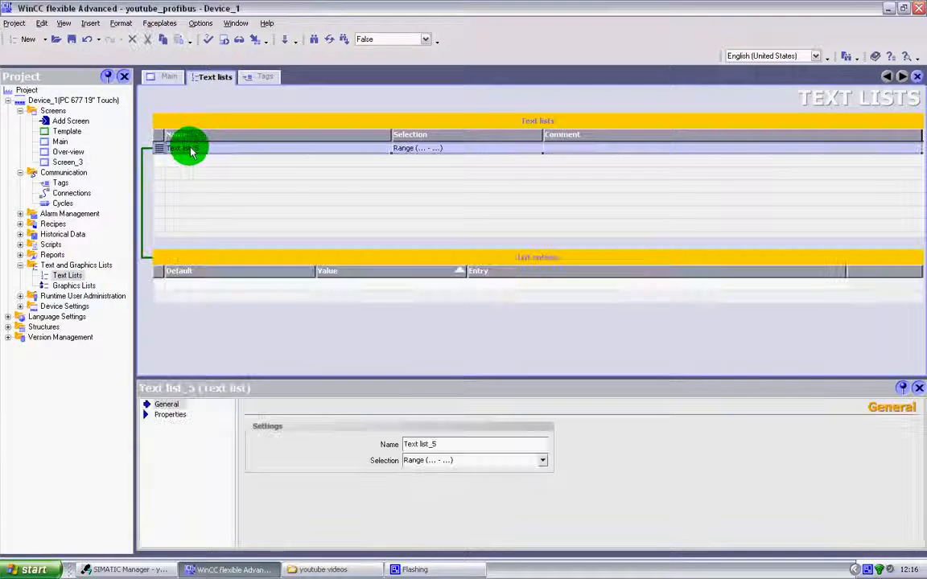
left_click(197, 150)
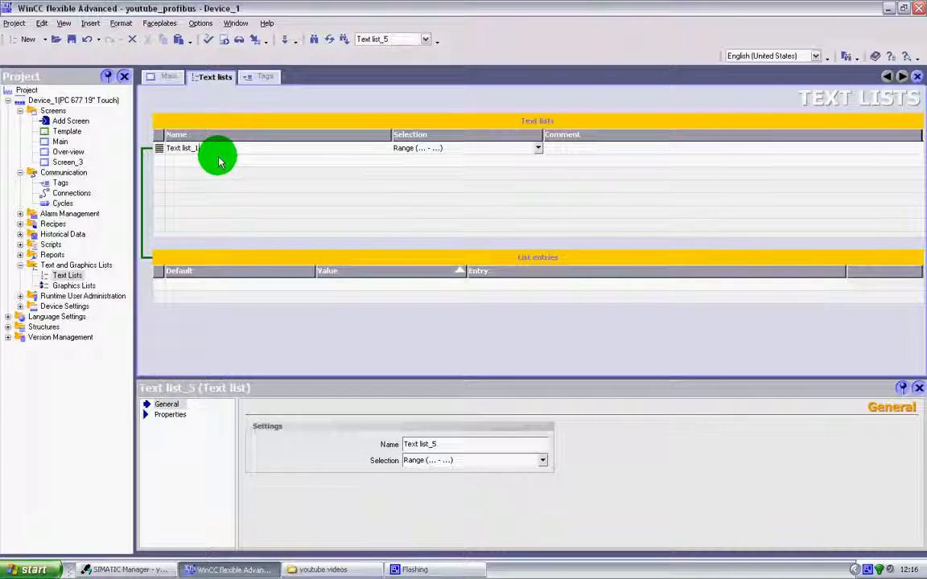
left_click(219, 161)
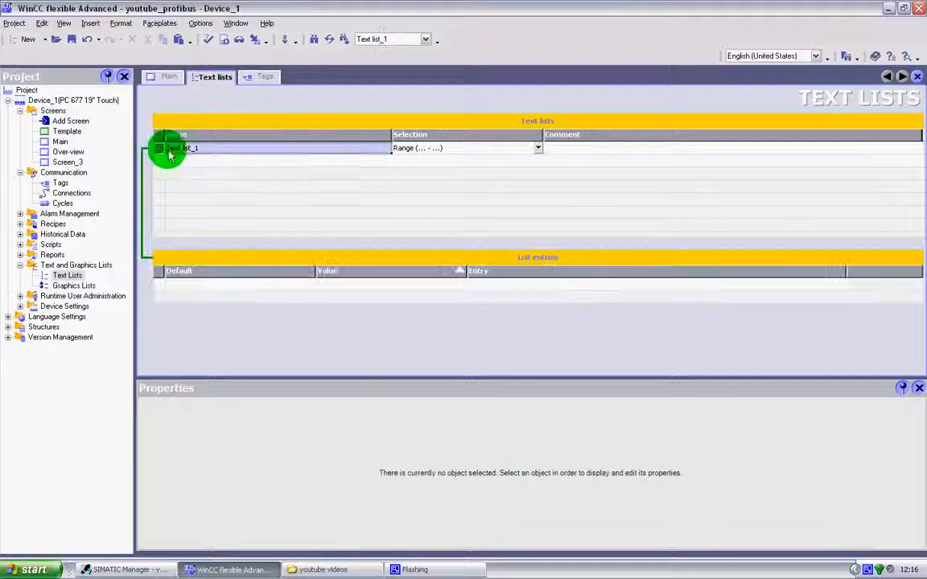
left_click(169, 155)
left_click(539, 149)
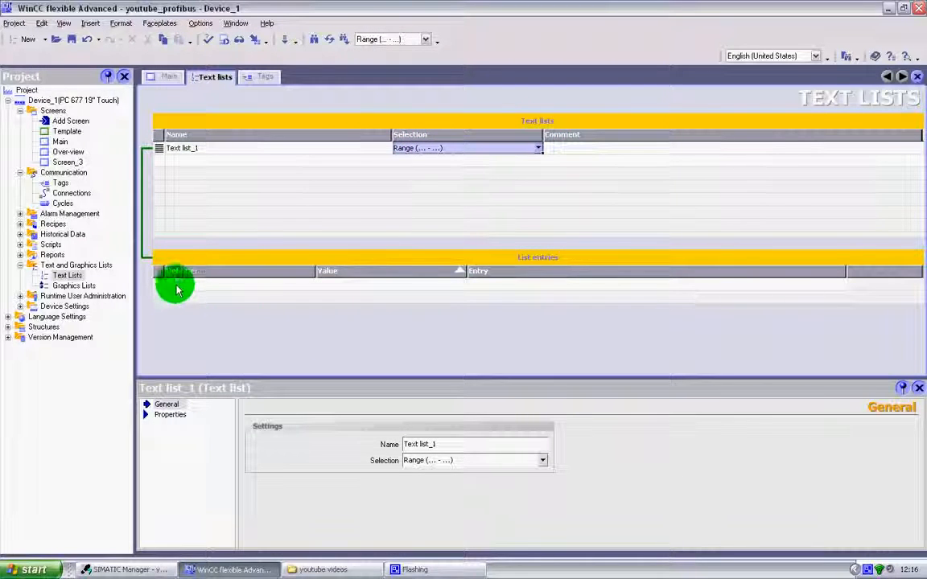
Add four list entries to Text list_1 with the values 0, 1, 2 and 3
left_click(158, 285)
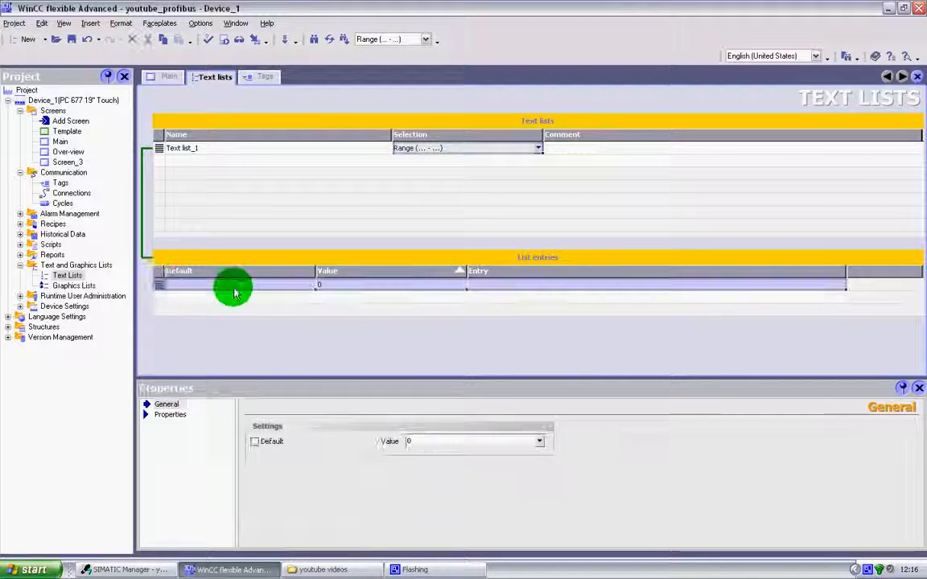
left_click(161, 297)
left_click(158, 311)
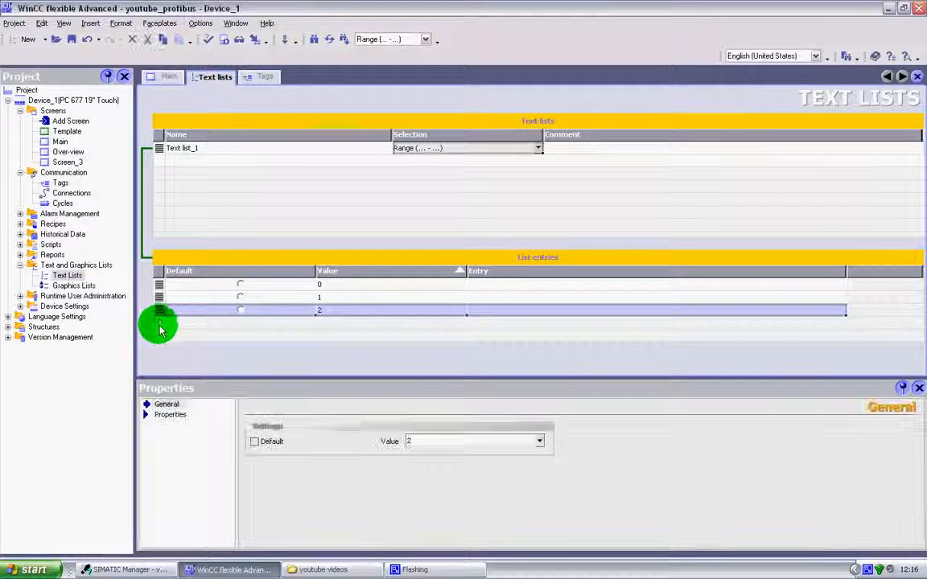
left_click(161, 323)
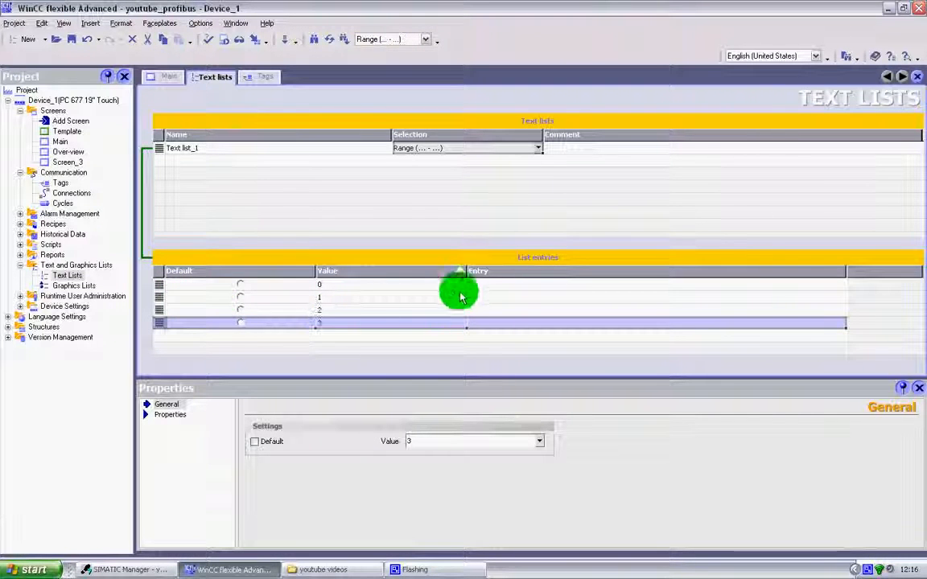
Enter the texts Off, Automatic, Semi Automatic and Manual for list values 0 to 3 respectively
left_click(496, 284)
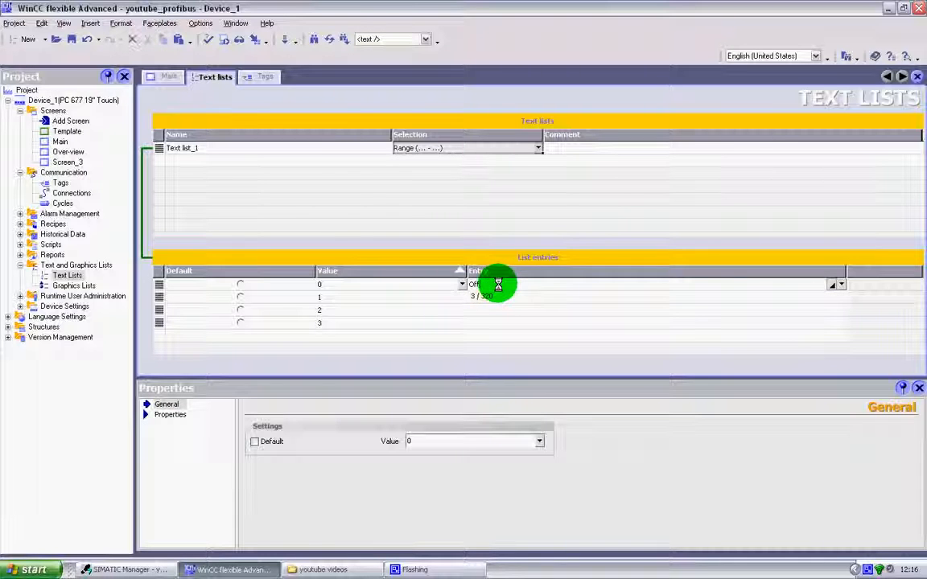
left_click(504, 300)
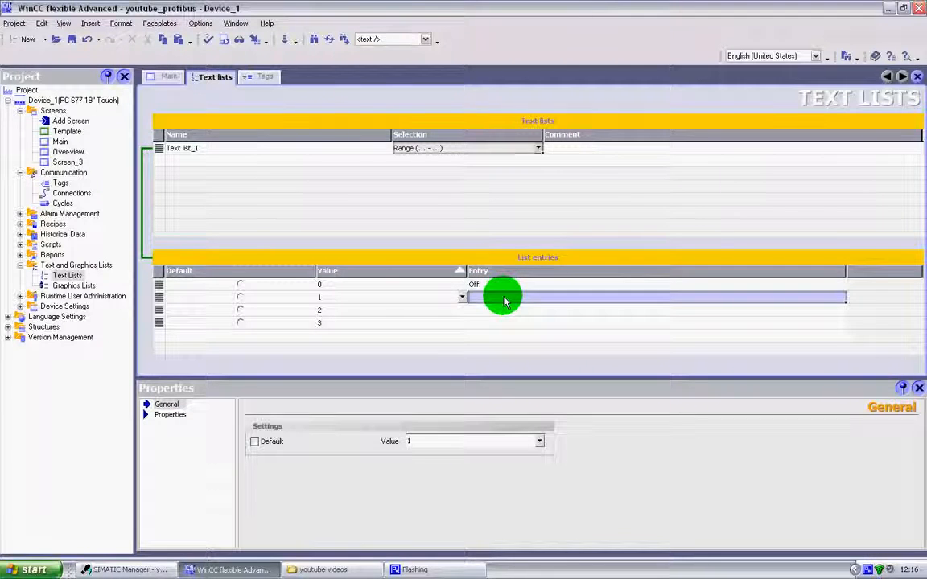
type("Automa")
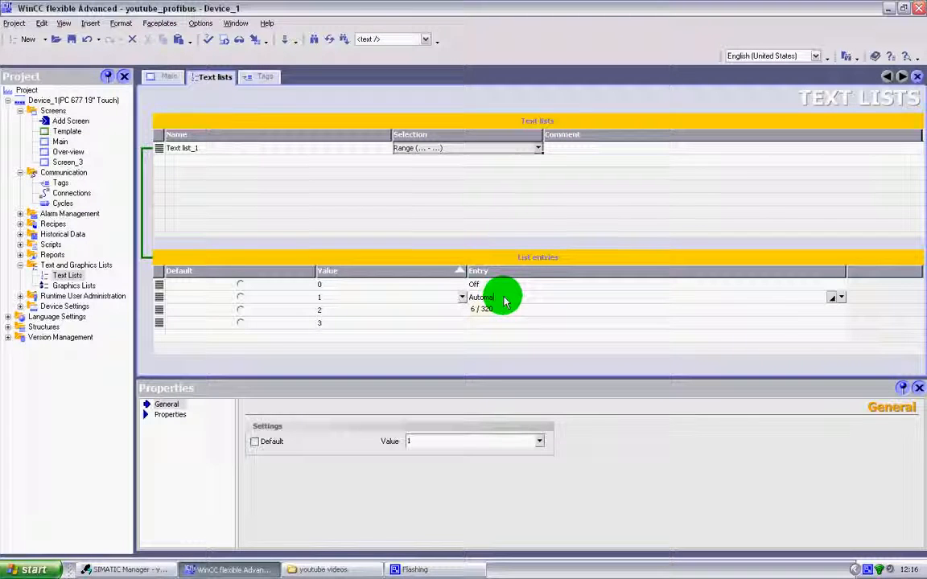
type("tic")
left_click(502, 313)
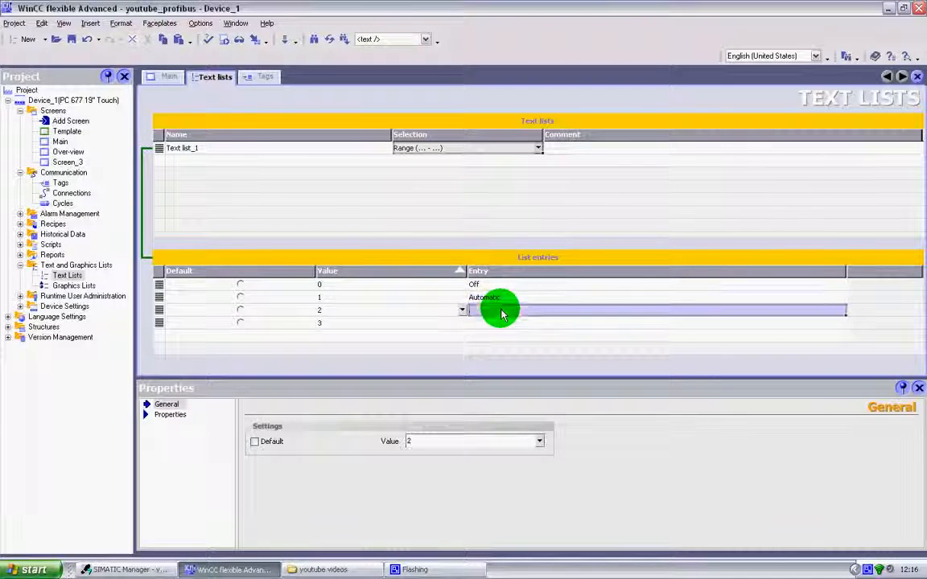
left_click(503, 311)
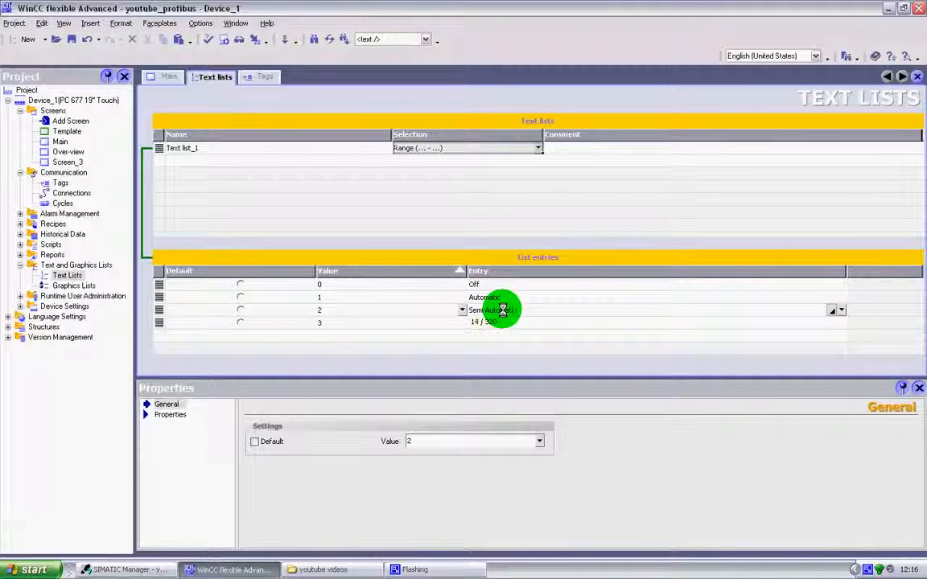
left_click(528, 325)
left_click(528, 326)
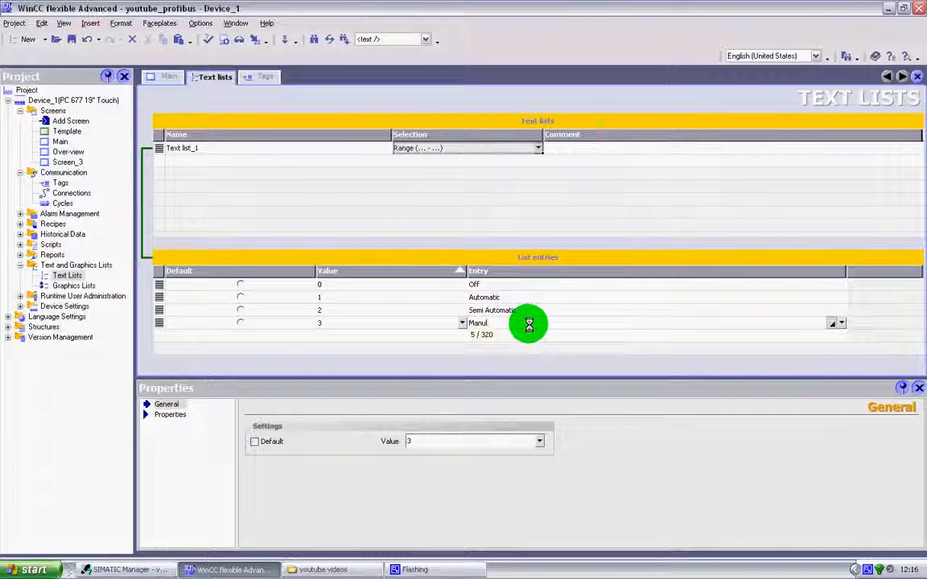
left_click(564, 297)
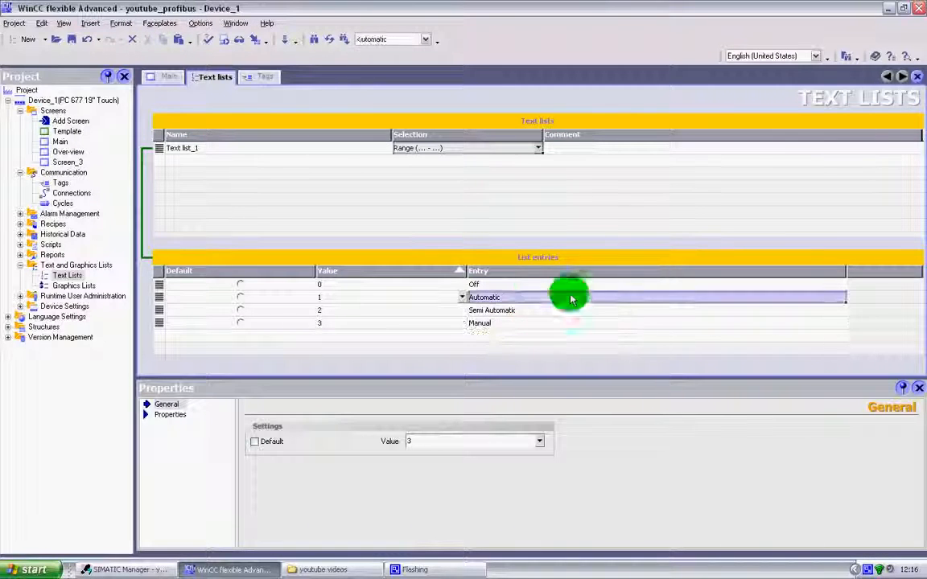
left_click(446, 284)
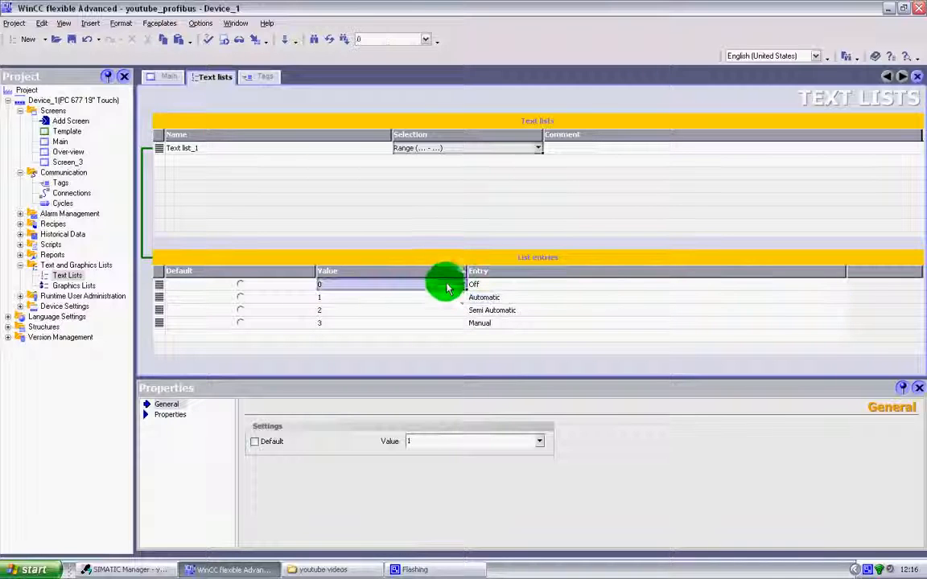
key("Down")
key("Down")
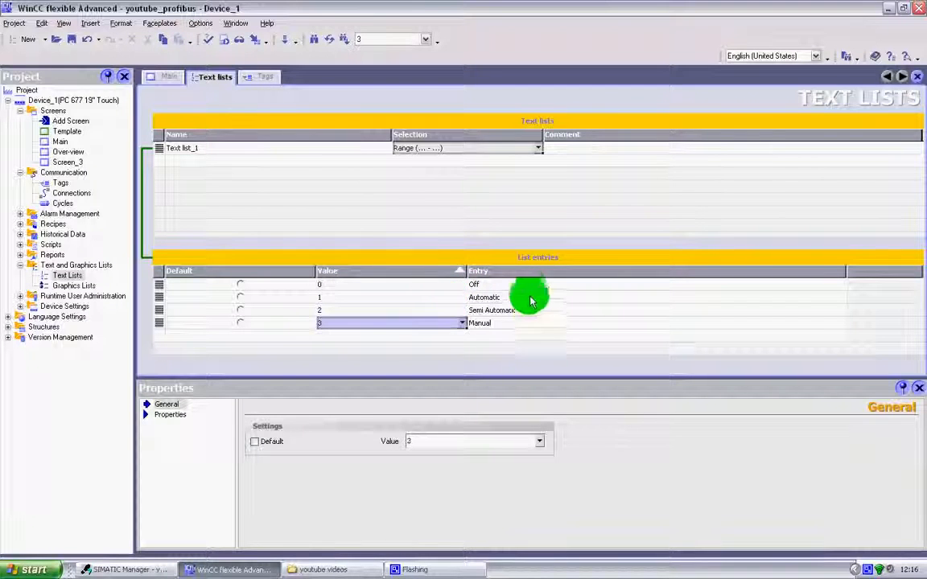
left_click(191, 147)
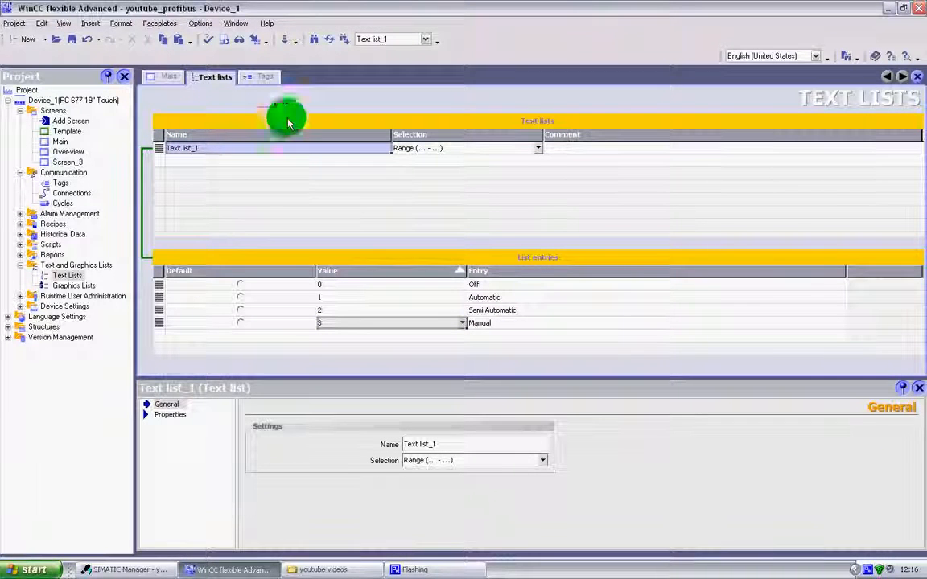
Create a tag named List1_Value as an internal tag with data type Int
left_click(255, 77)
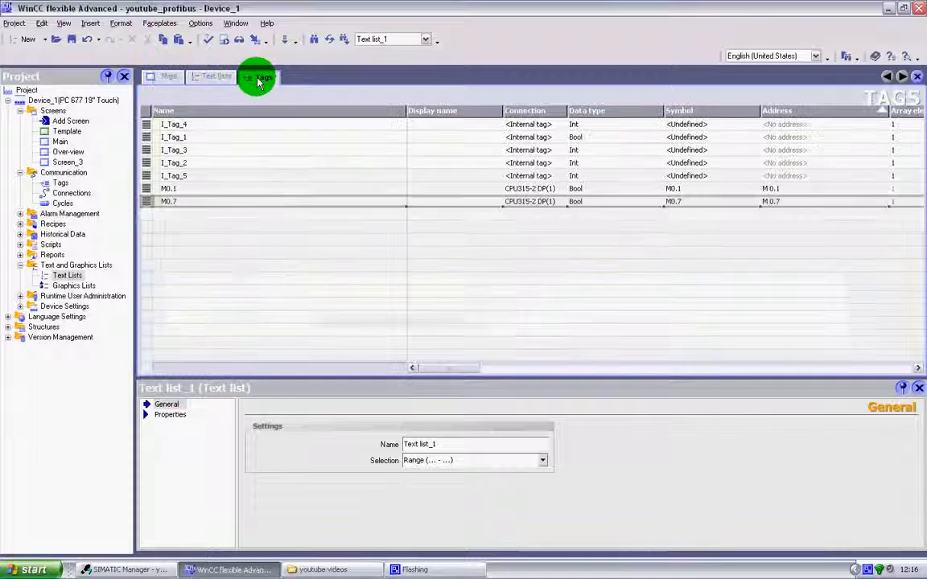
double_click(166, 213)
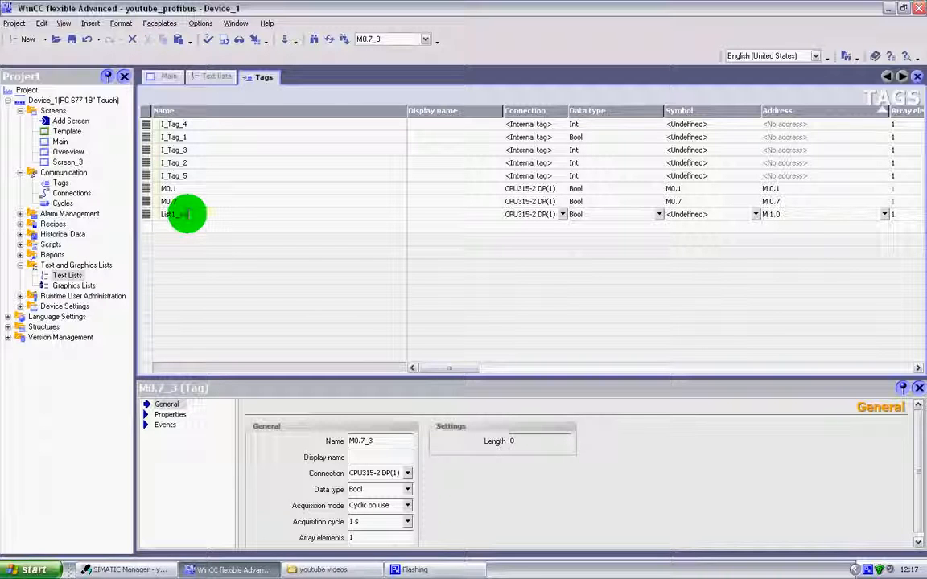
left_click(554, 214)
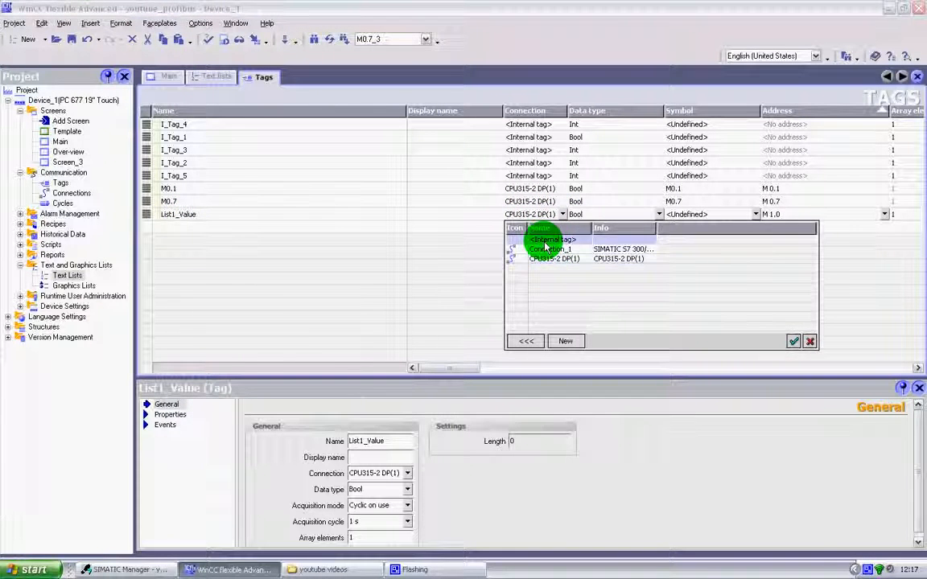
double_click(544, 240)
left_click(660, 215)
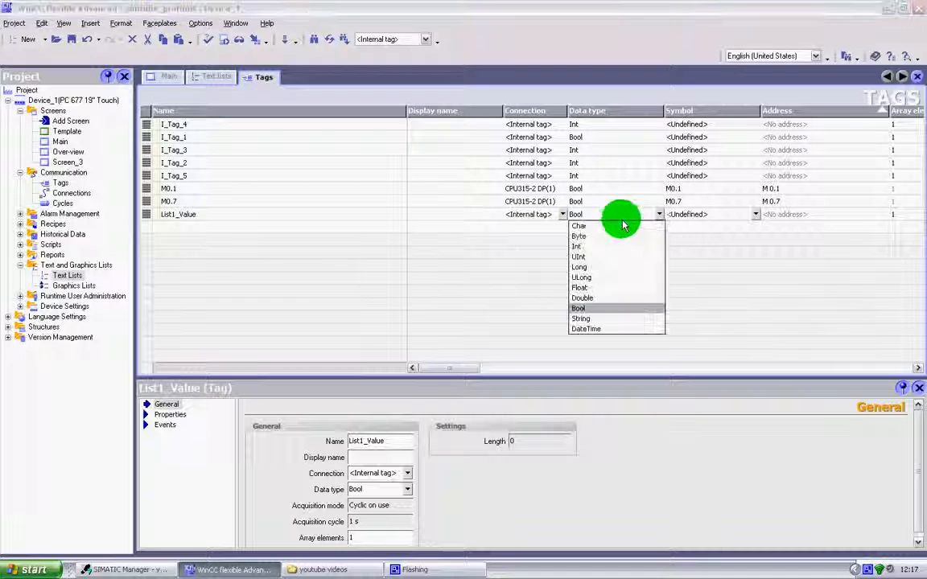
left_click(573, 246)
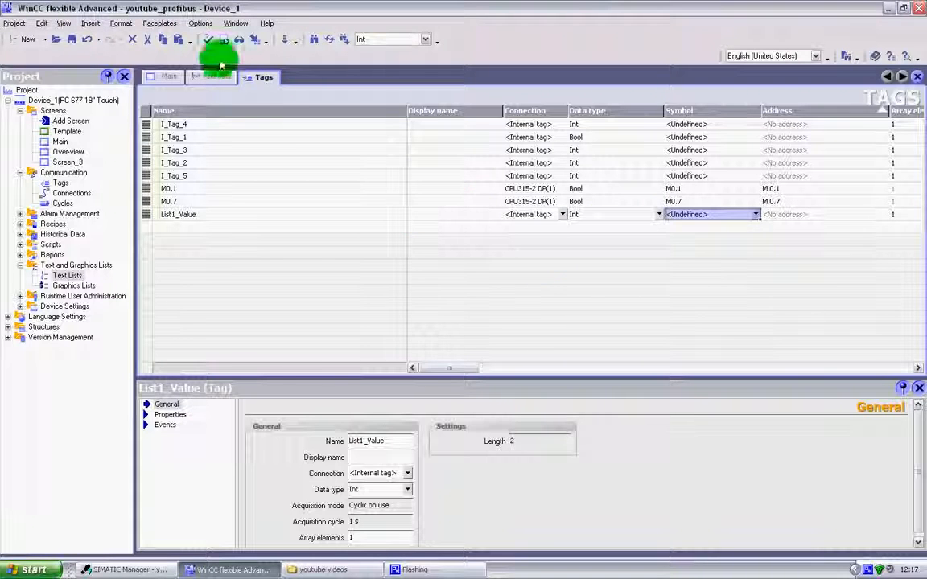
On the Main screen, move the empty symbolic IO field slightly up and set its mode to Input
left_click(176, 76)
left_click(610, 243)
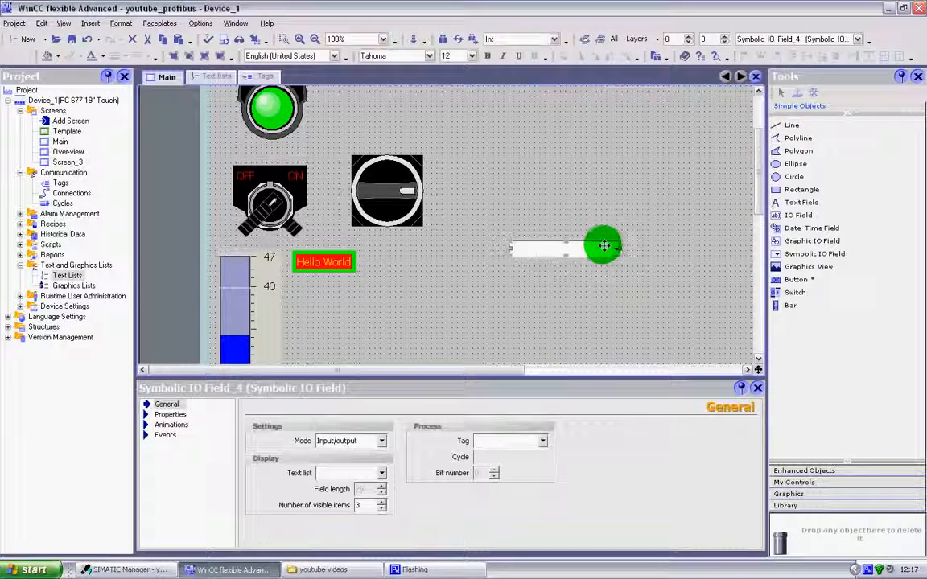
left_click_drag(589, 248, 590, 243)
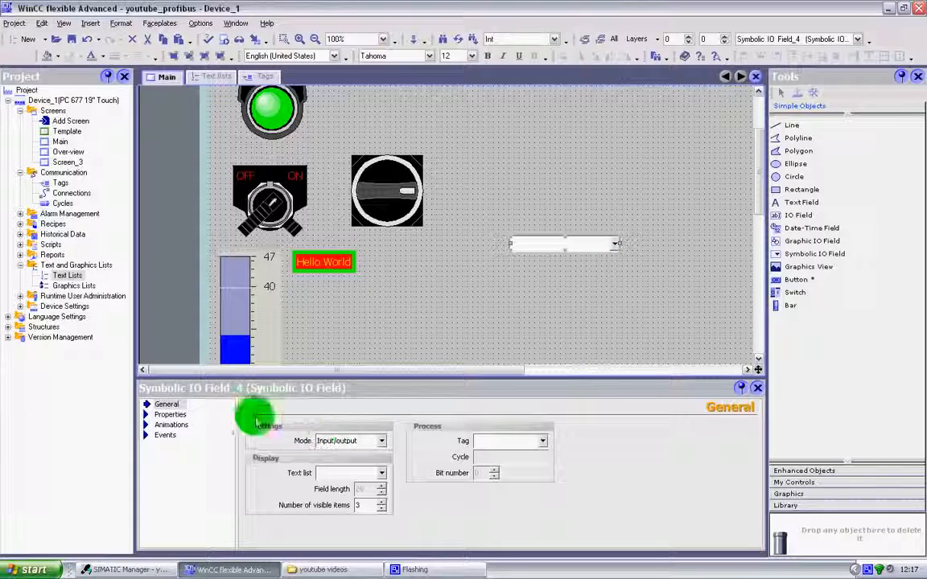
left_click(383, 448)
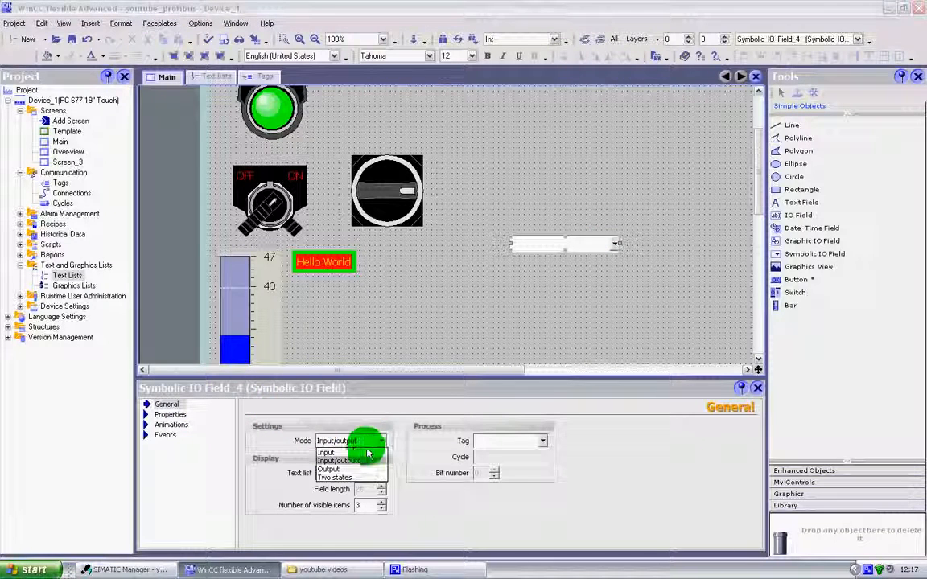
left_click(352, 453)
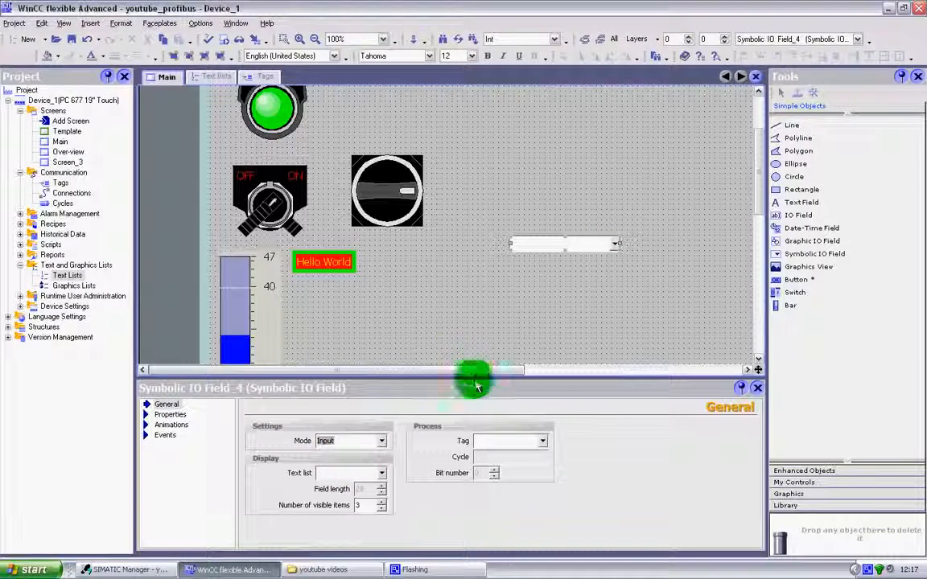
Assign the text list Text list_1 and the process tag List1_Value to the symbolic IO field
left_click(382, 473)
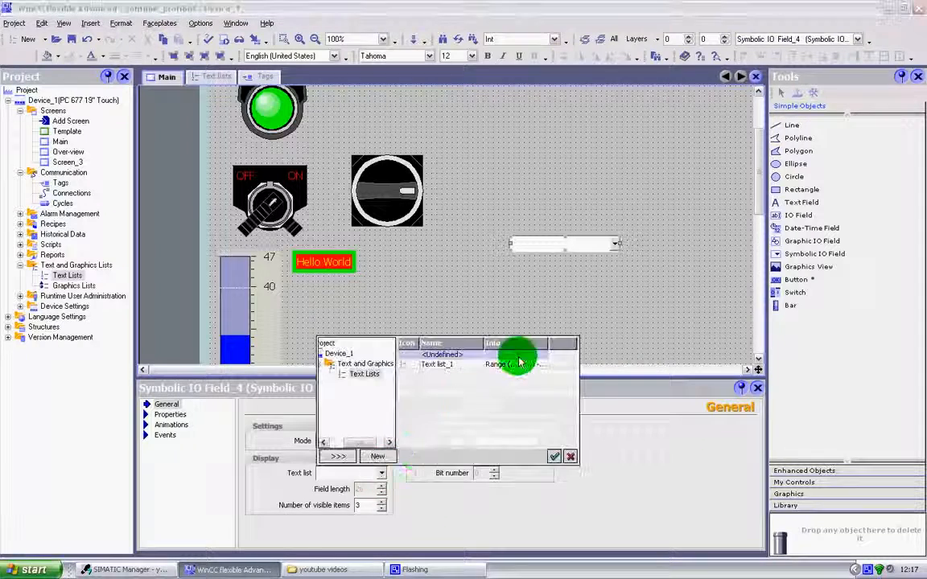
double_click(424, 365)
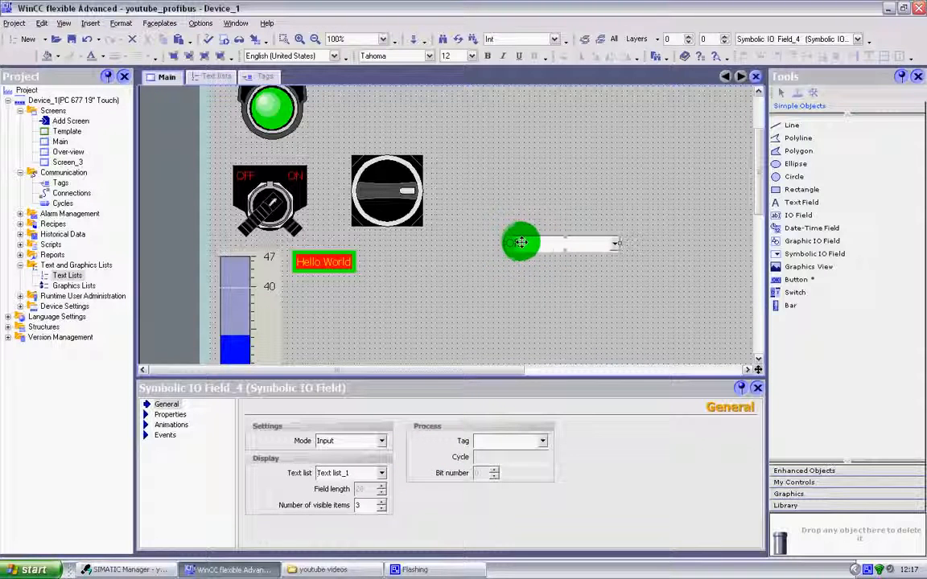
left_click(544, 442)
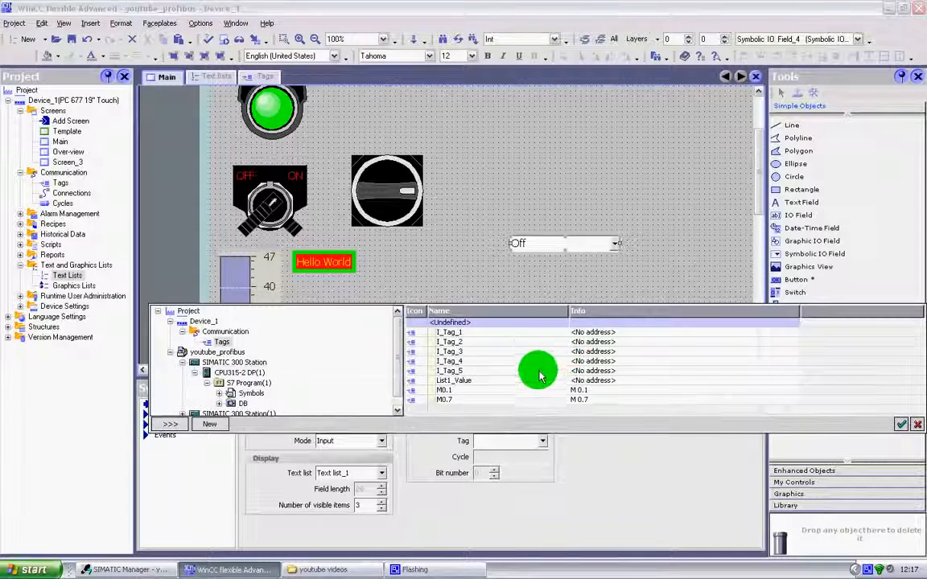
double_click(476, 386)
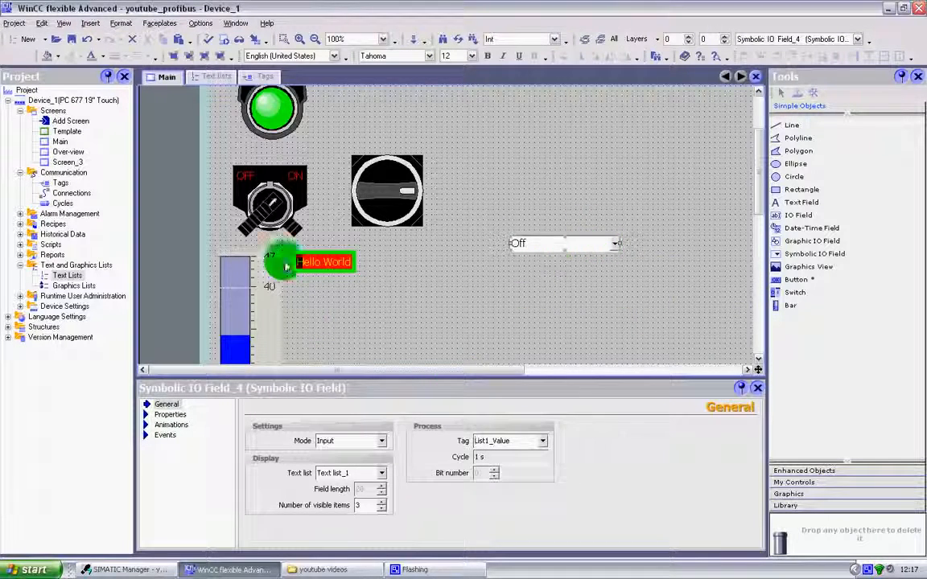
Review the list entries of Text list_1, comparing each value with its assigned text
left_click(222, 78)
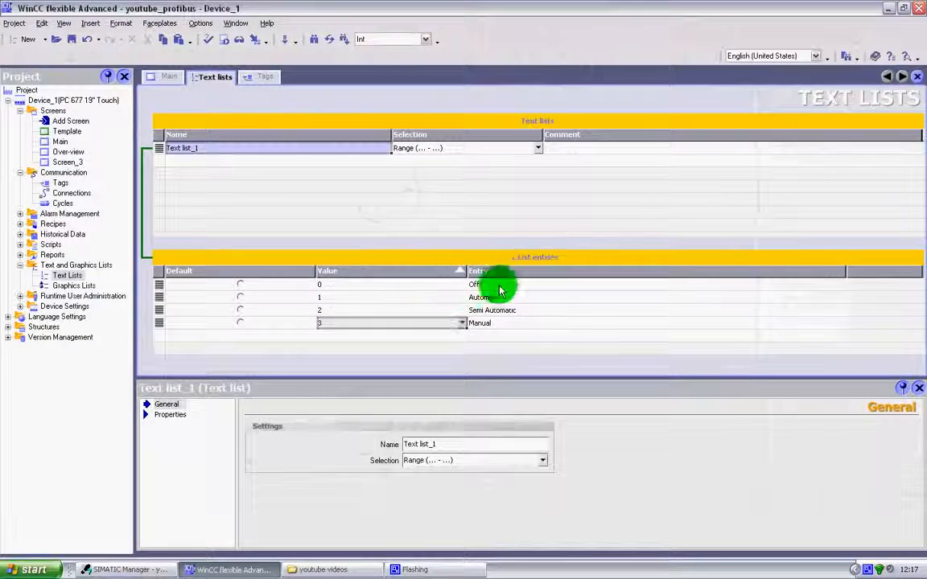
left_click(322, 287)
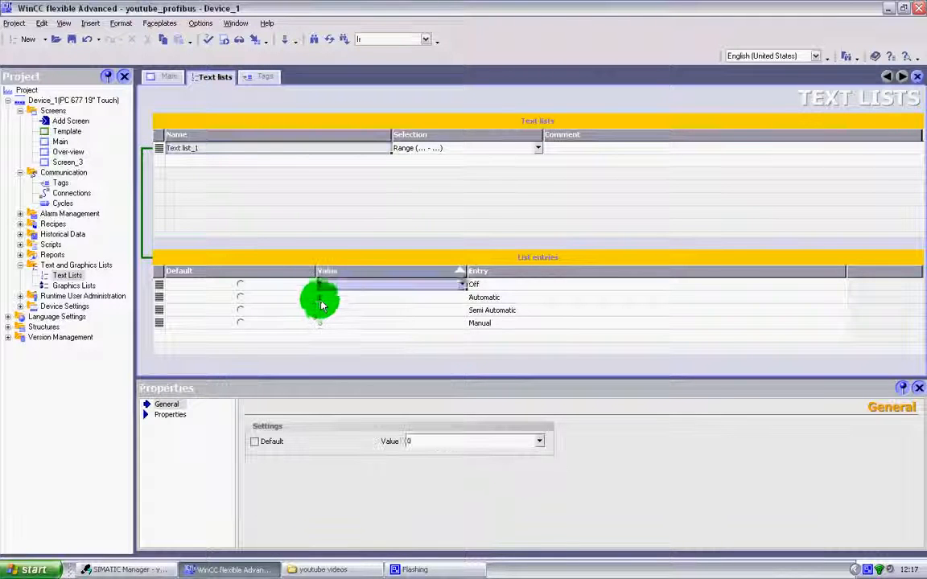
left_click(322, 299)
left_click(326, 311)
left_click(325, 324)
left_click(502, 300)
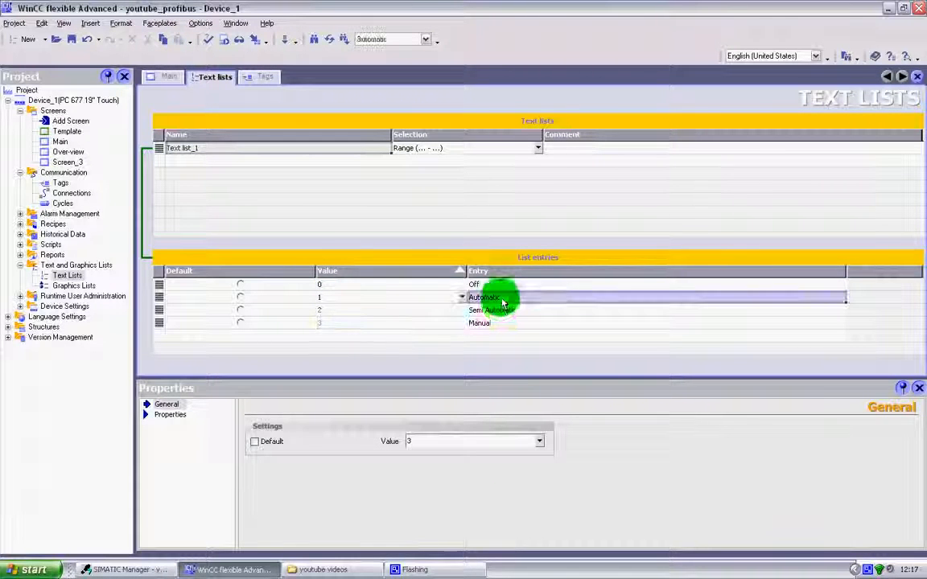
key("Down")
key("Down")
key("Up")
key("Up")
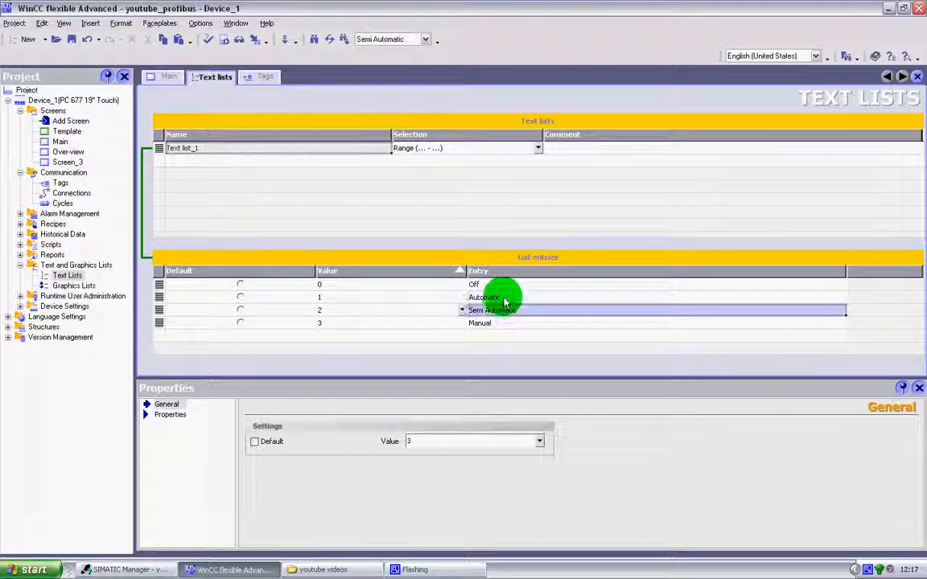
Check value 1 in Text list_1 and verify on the Main screen that the symbolic IO field uses process tag List1_Value
left_click(317, 297)
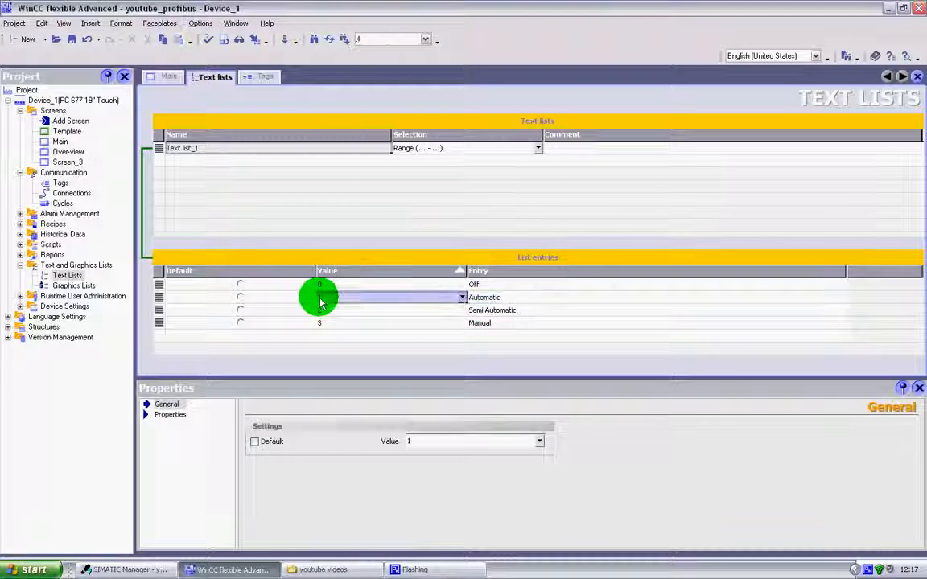
left_click(165, 77)
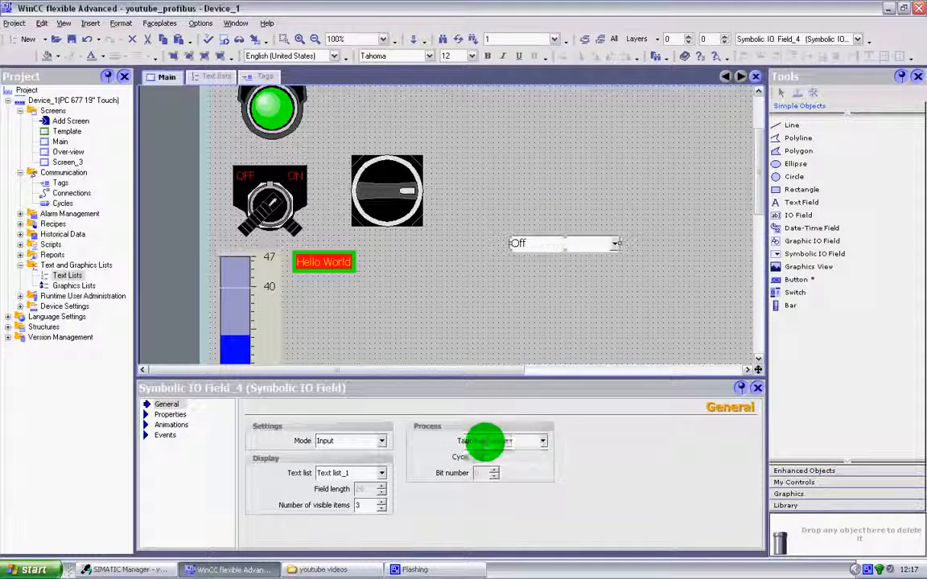
left_click(543, 442)
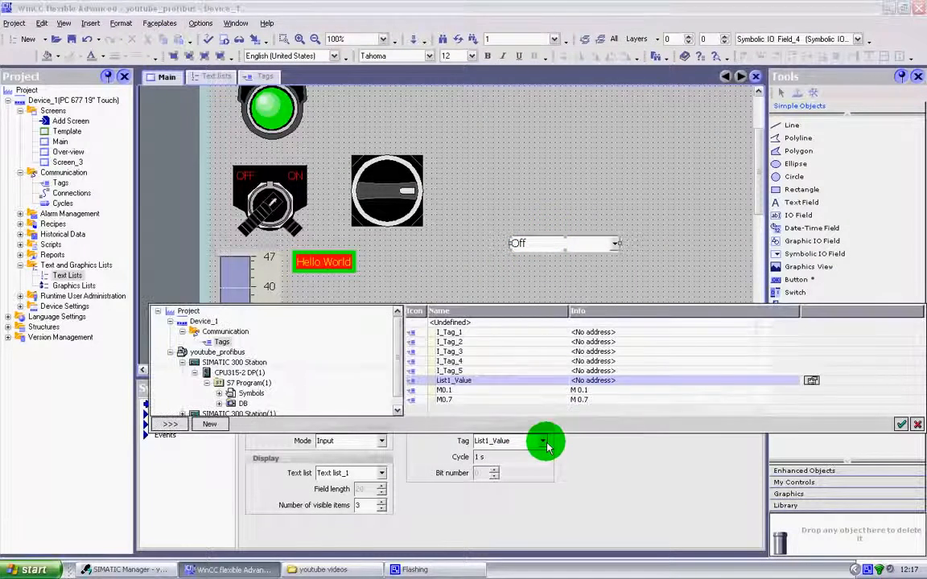
left_click(532, 380)
left_click(587, 282)
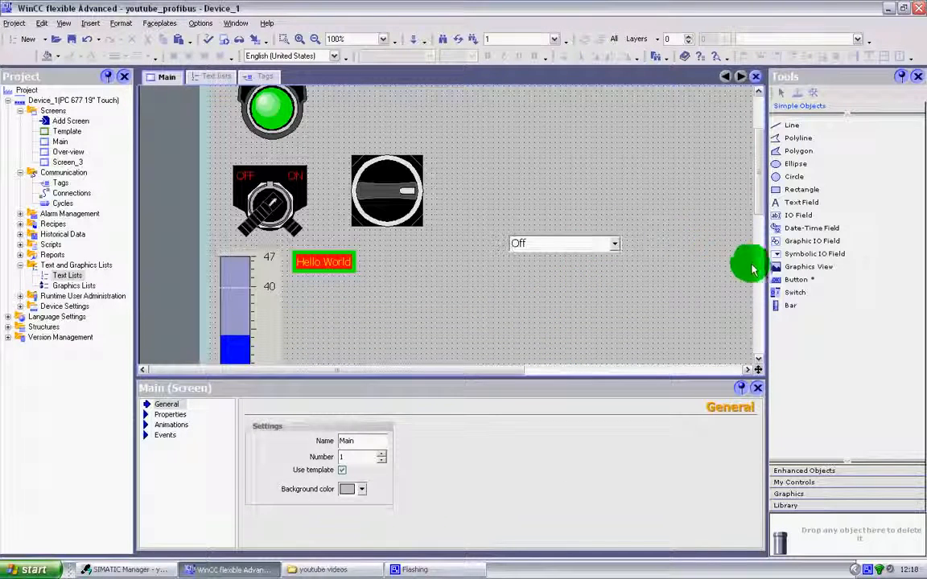
Place an IO field above the symbolic IO field on the Main screen and set its mode to Output
left_click_drag(795, 214, 561, 198)
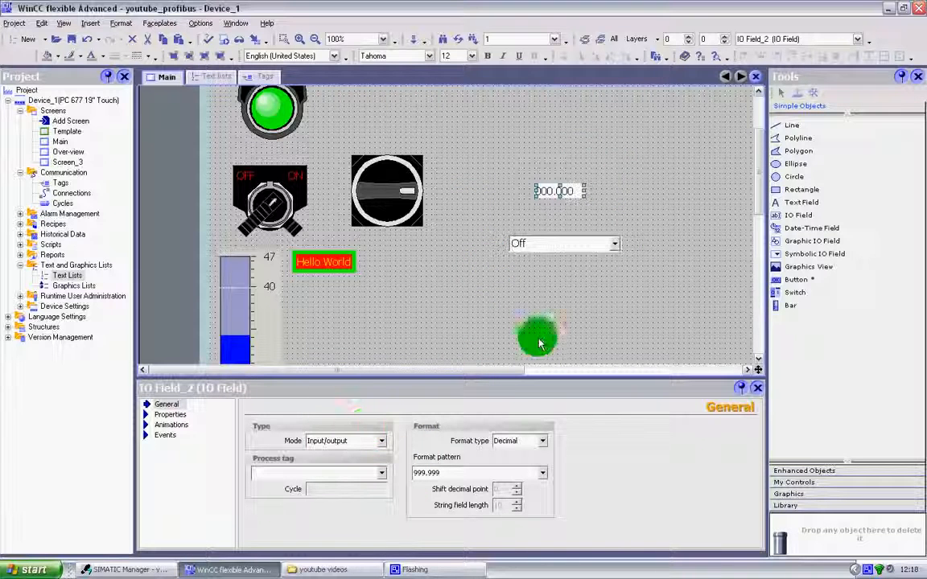
left_click(382, 445)
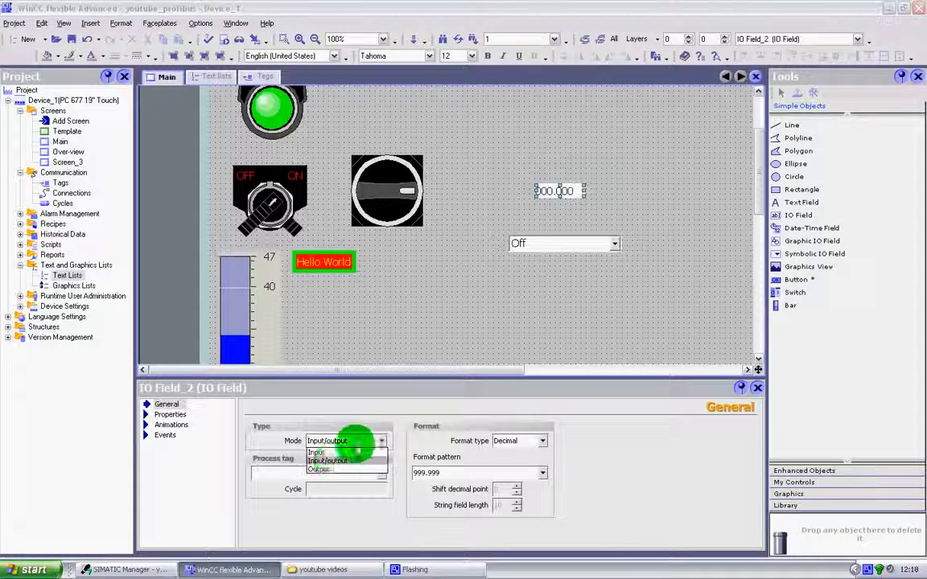
left_click(329, 471)
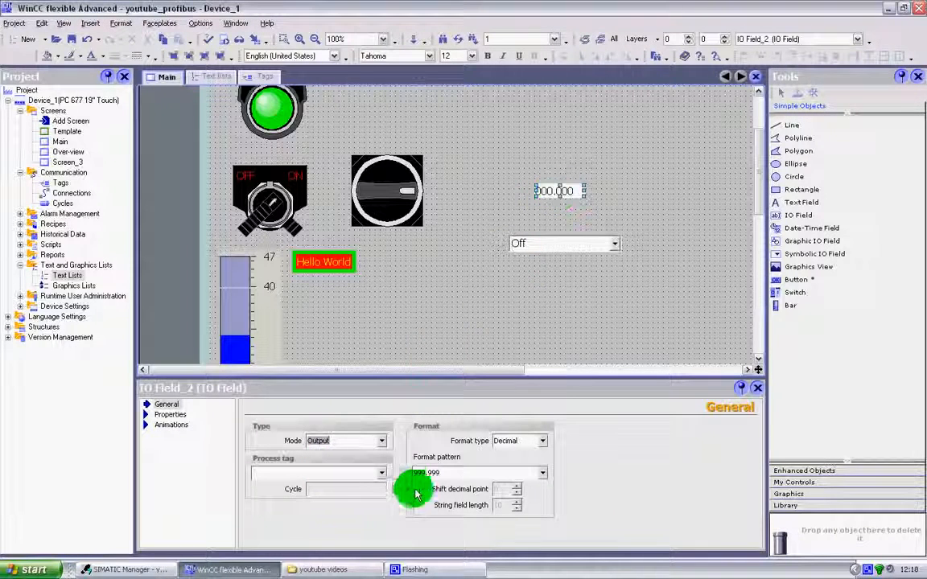
Assign the process tag List1_Value to the new IO field and set its format pattern to 9
left_click(383, 474)
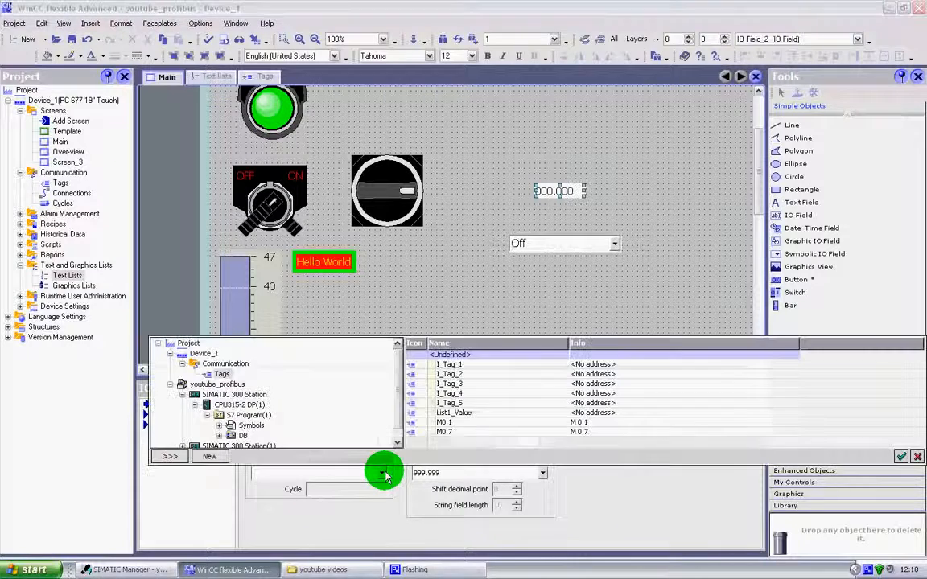
double_click(449, 415)
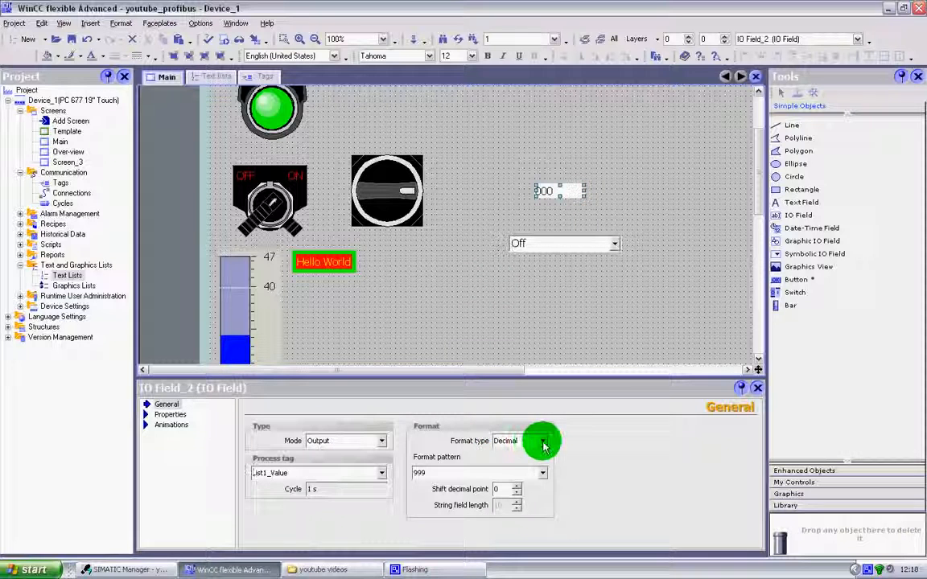
left_click(542, 474)
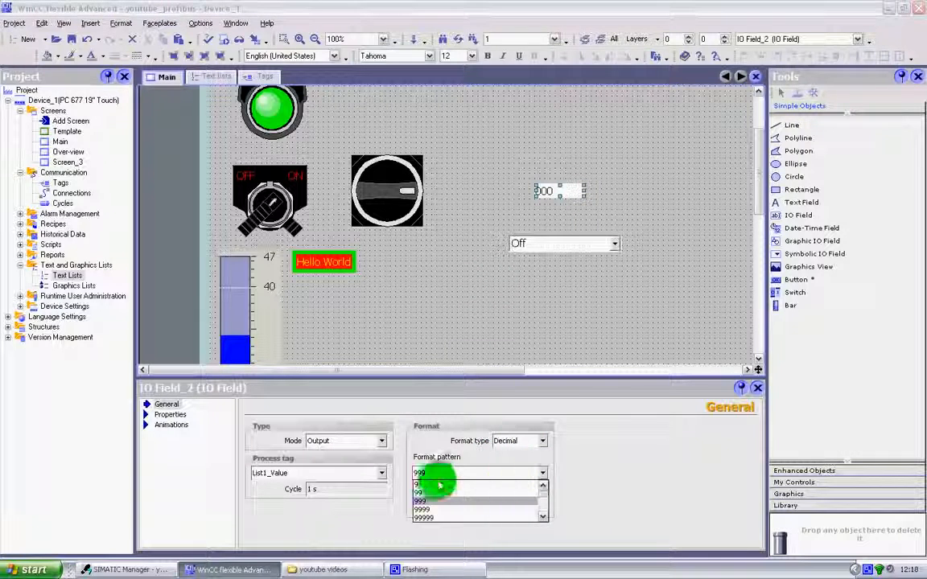
left_click(420, 488)
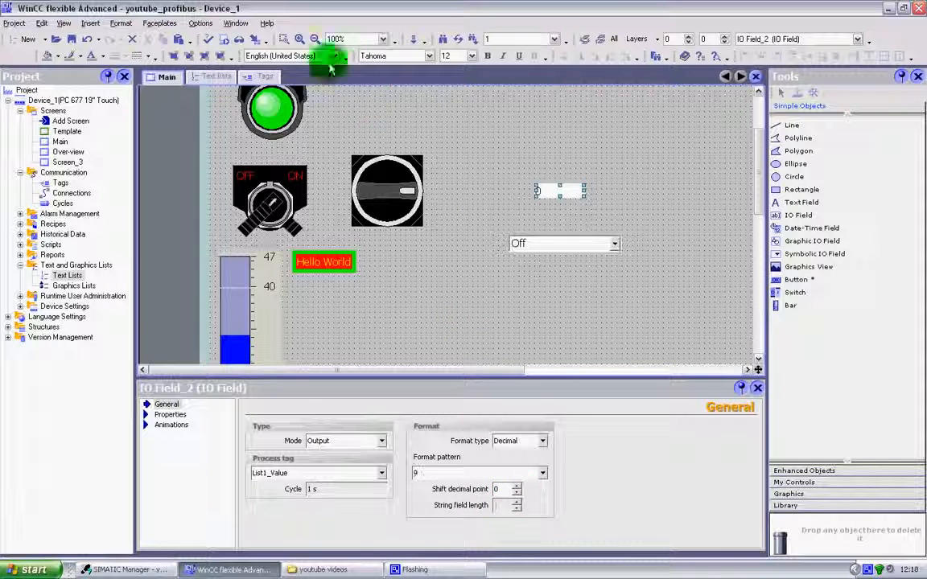
Start the runtime system with the simulator, look through the symbolic IO field's options and select Automatic
left_click(254, 44)
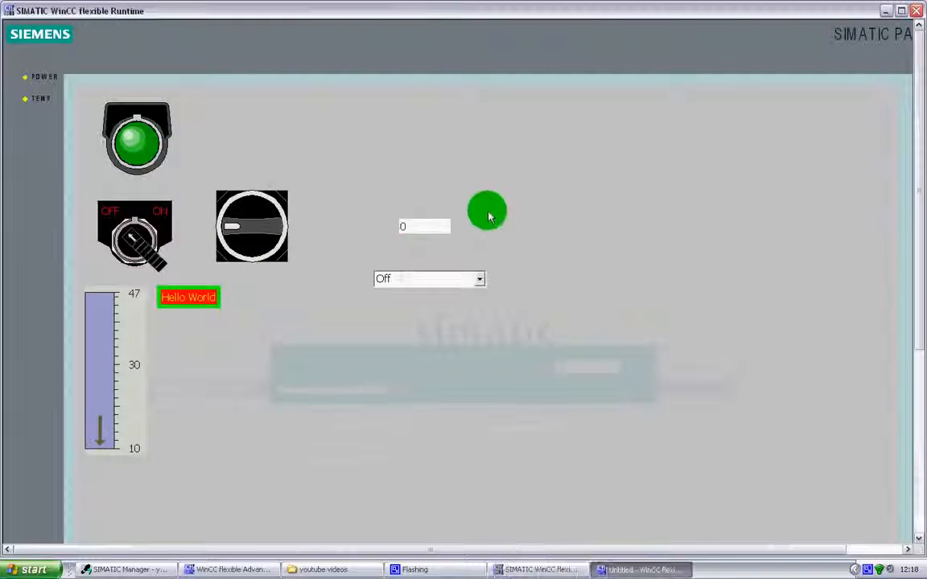
left_click(480, 280)
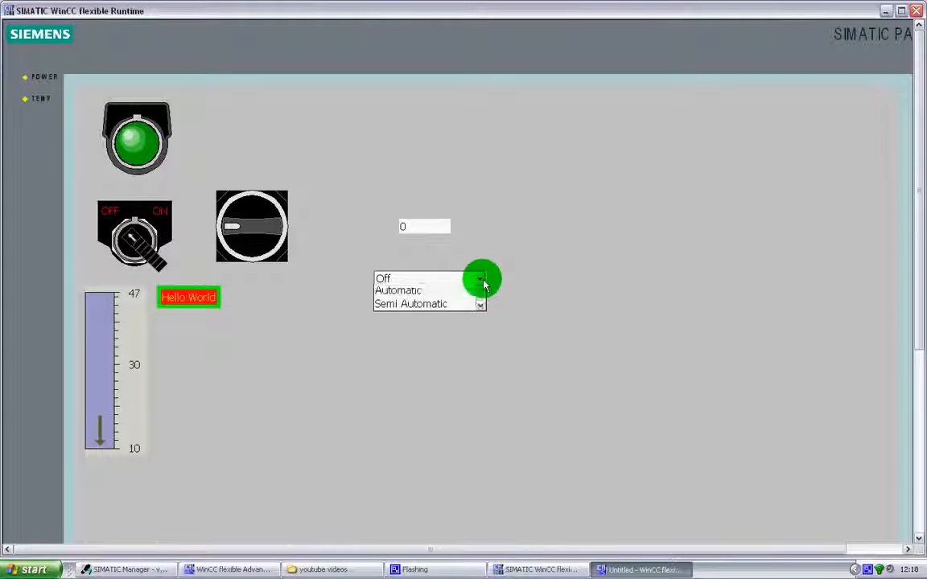
left_click(481, 318)
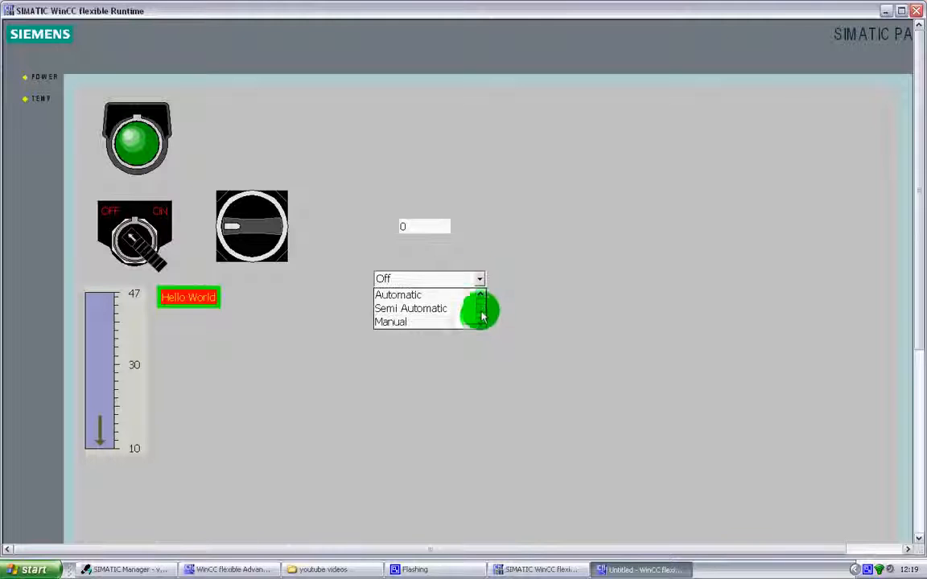
mouse_move(482, 322)
left_mouse_down()
mouse_move(481, 307)
mouse_move(481, 319)
left_mouse_up()
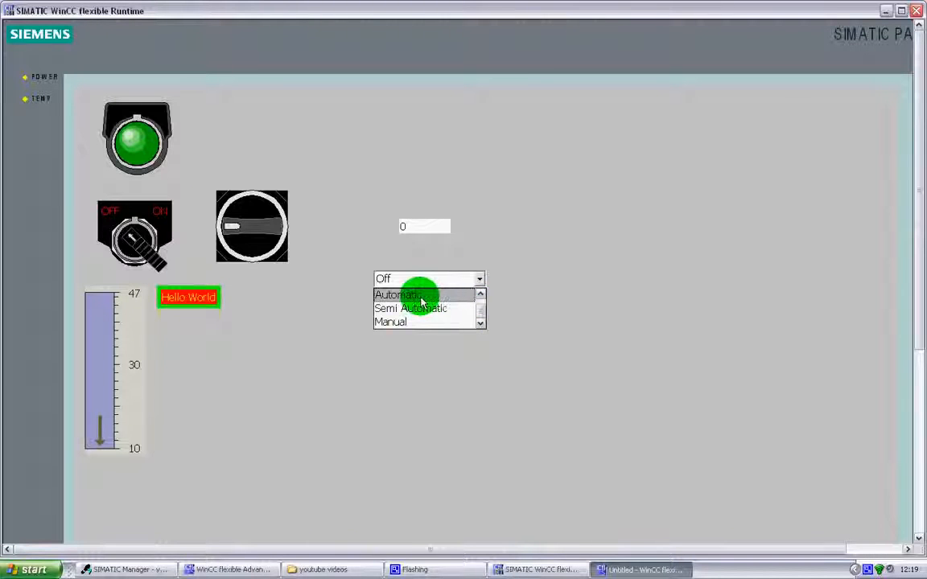
left_click_drag(478, 309, 478, 296)
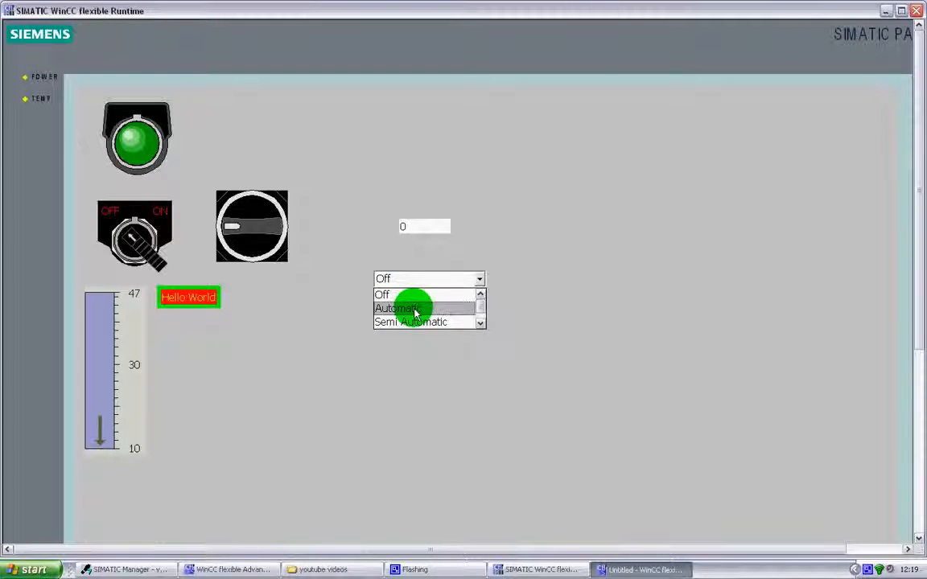
left_click(416, 309)
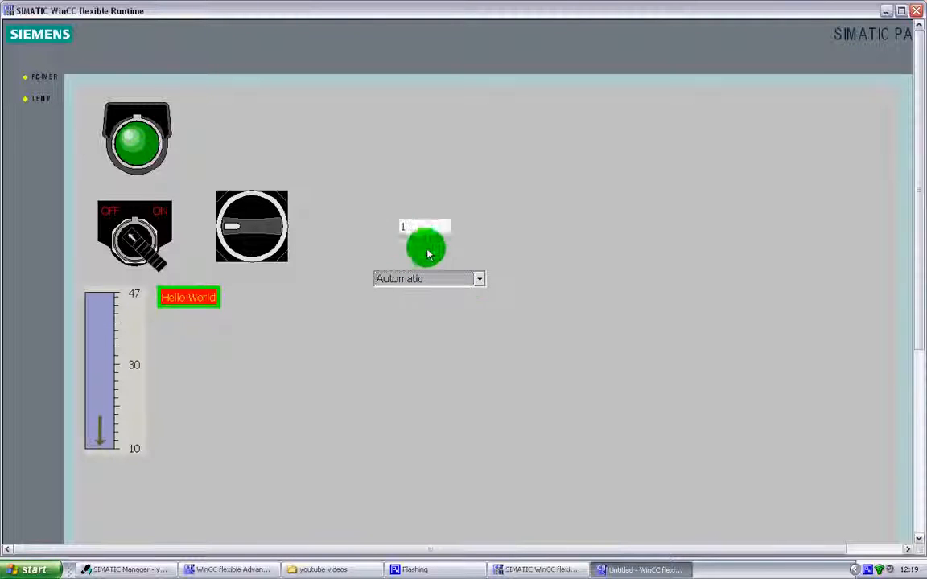
Test the symbolic IO field in runtime by selecting Semi Automatic, Manual and Off in turn
left_click(479, 279)
left_click(440, 310)
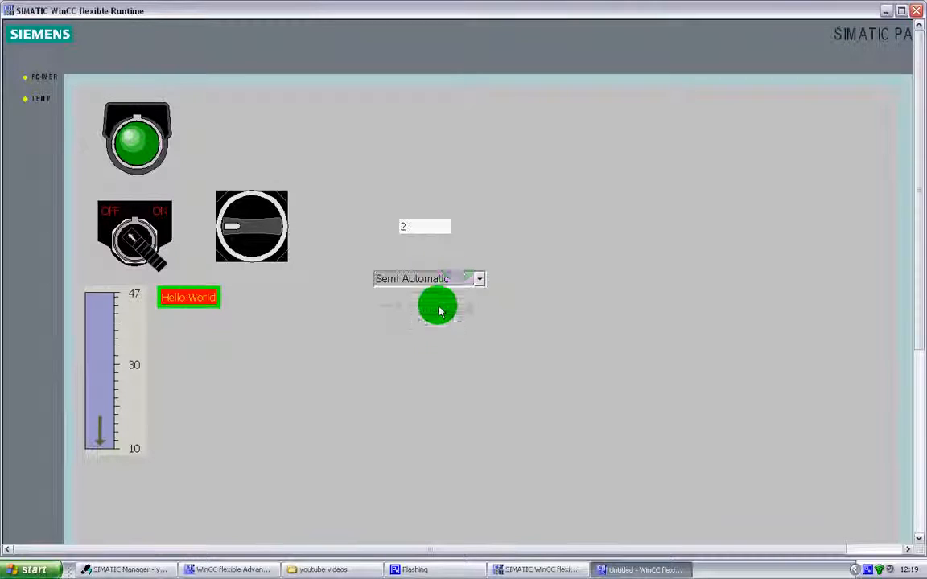
left_click(479, 279)
left_click(427, 321)
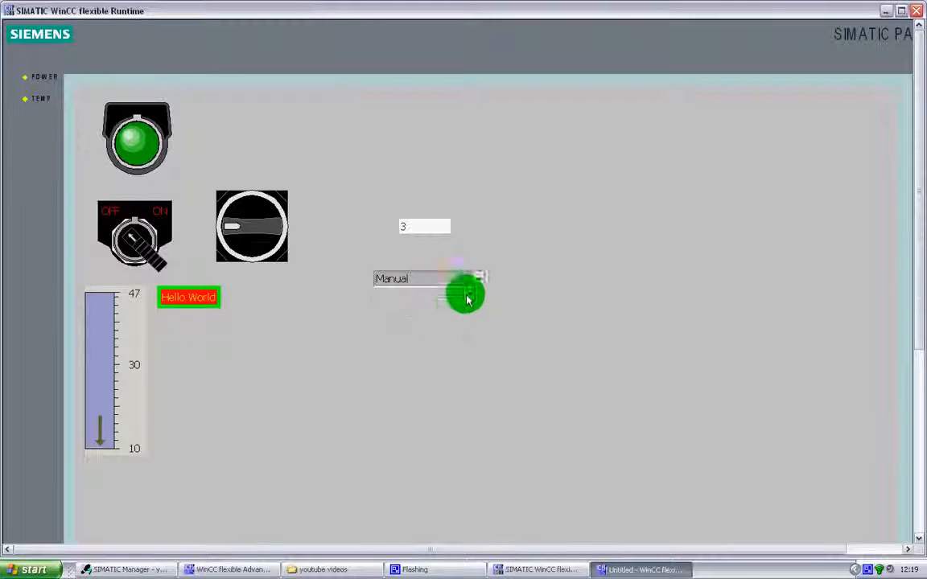
left_click(479, 279)
left_click(481, 294)
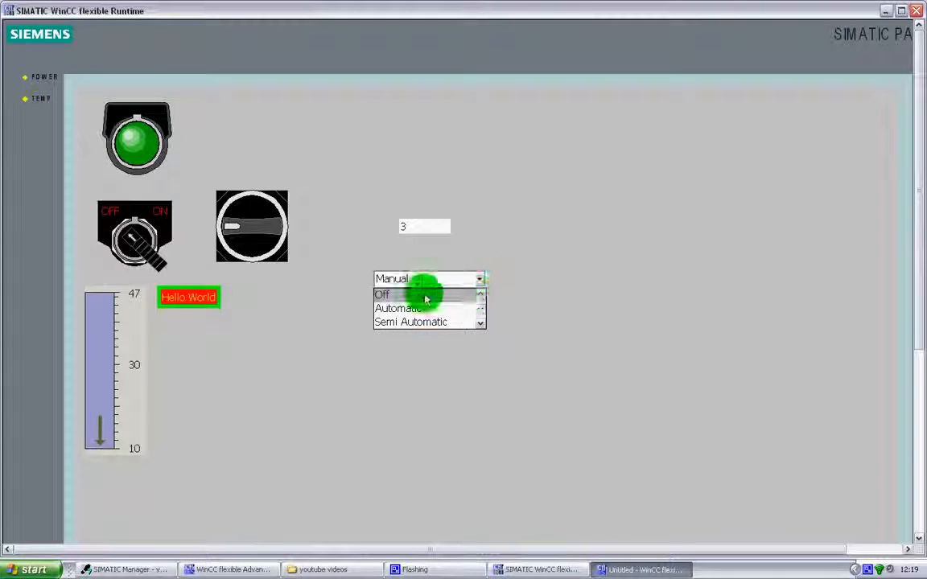
left_click(427, 295)
Test Semi Automatic, Automatic and Manual in the symbolic IO field, and close the runtime and its simulator
left_click(483, 284)
left_click(447, 319)
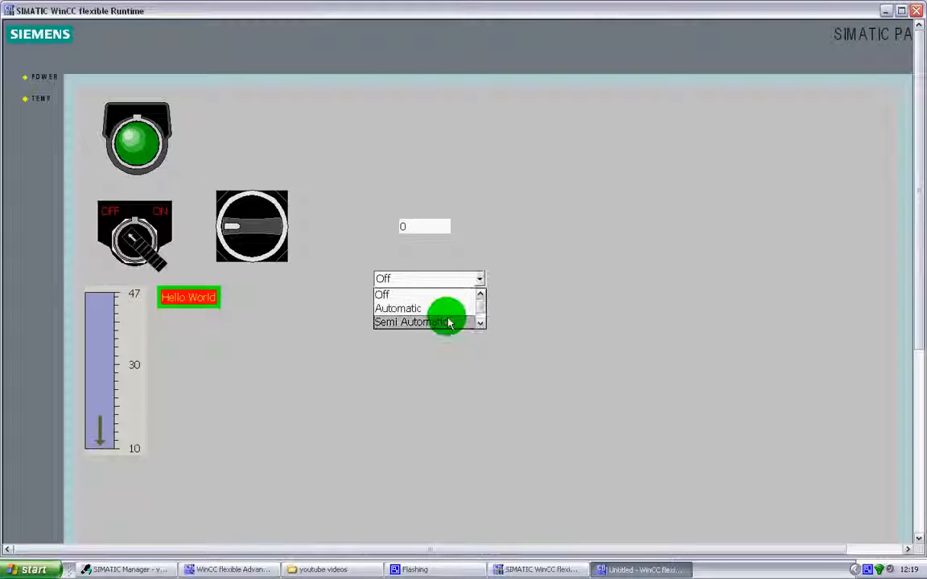
left_click(486, 283)
left_click(480, 295)
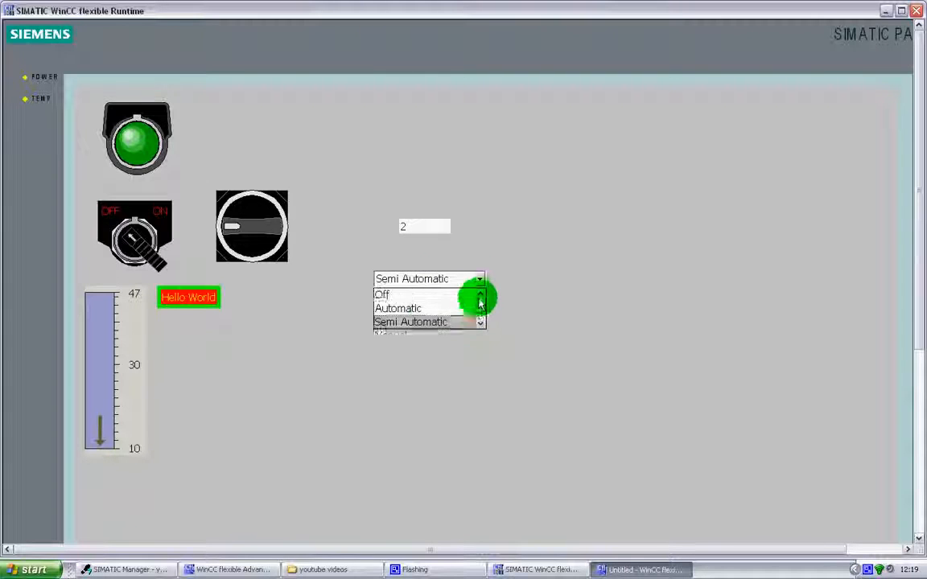
left_click(414, 307)
left_click(478, 284)
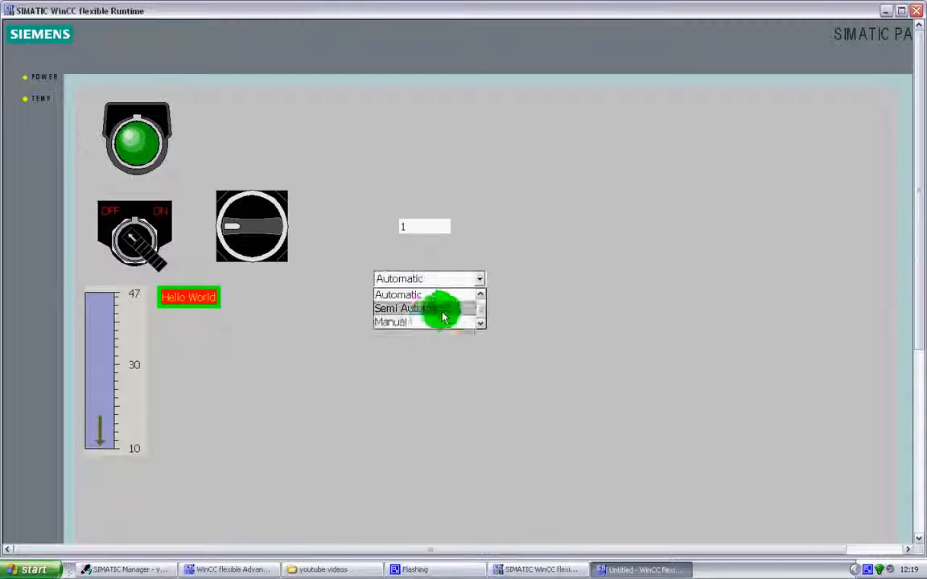
left_click(424, 319)
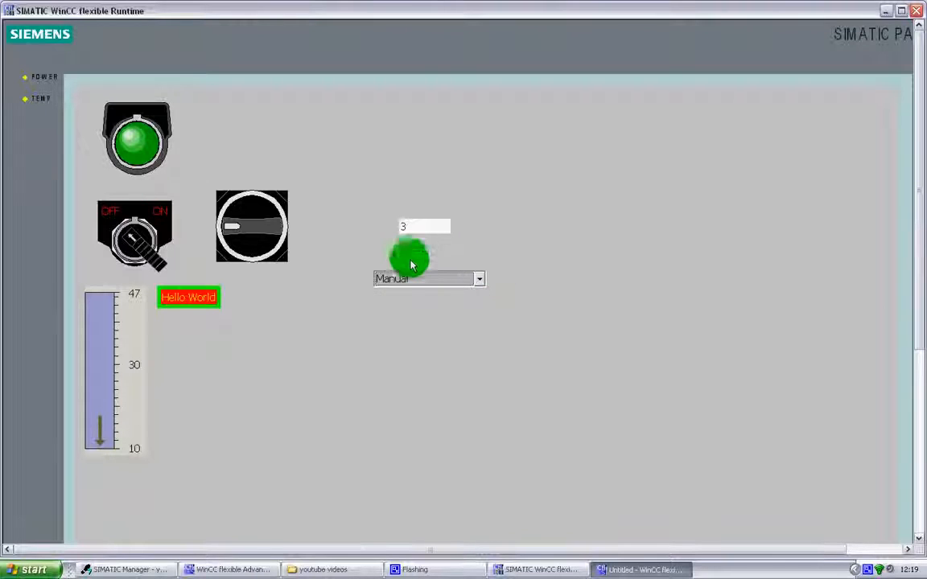
left_click(918, 11)
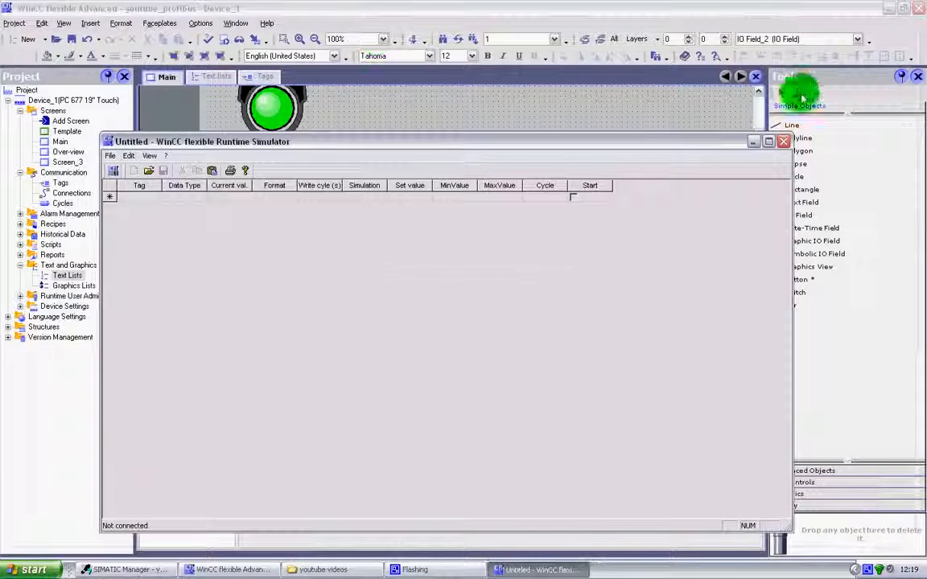
left_click(784, 141)
Check the values assigned to the Semi Automatic and Manual entries in Text list_1
double_click(68, 276)
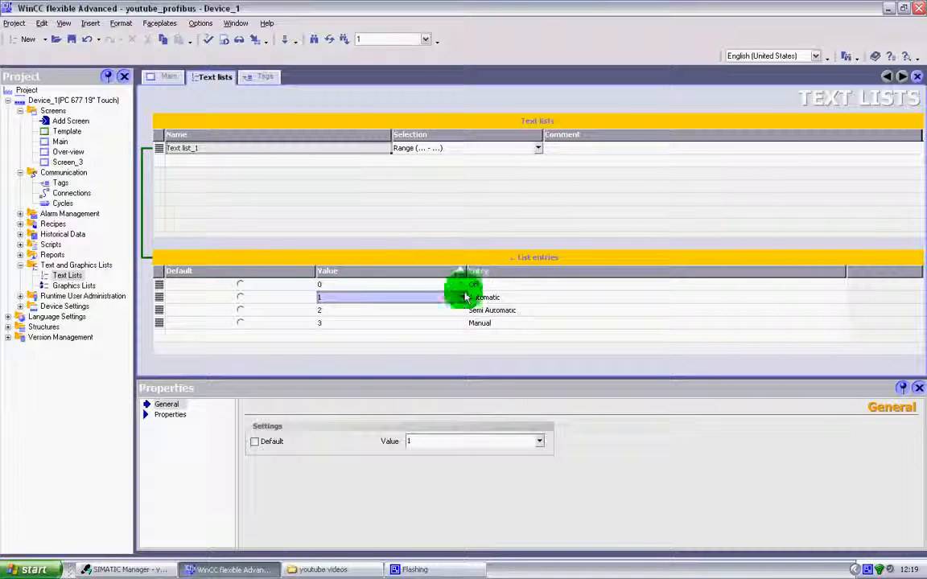
left_click(326, 312)
left_click(325, 323)
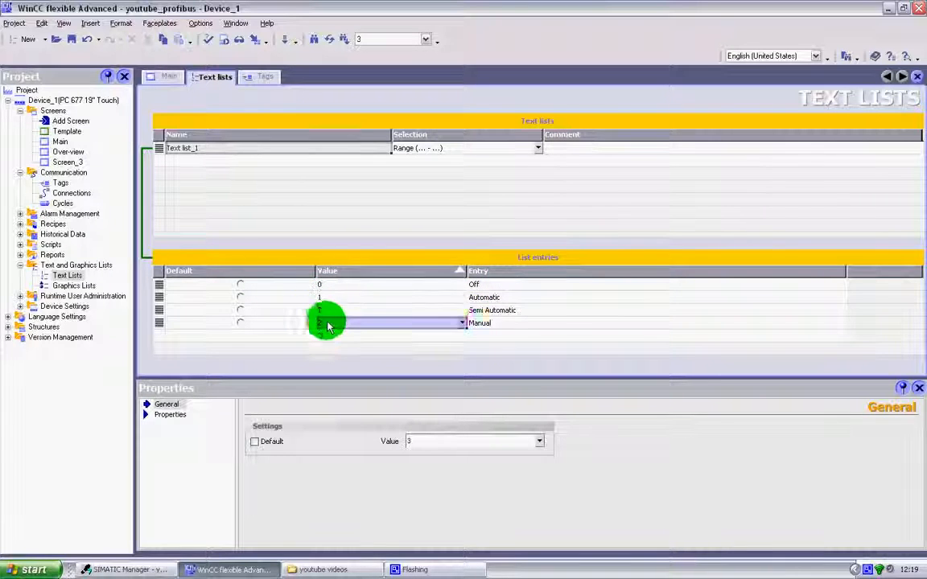
Review the general settings of the symbolic IO field and the output IO field on the Main screen
left_click(162, 77)
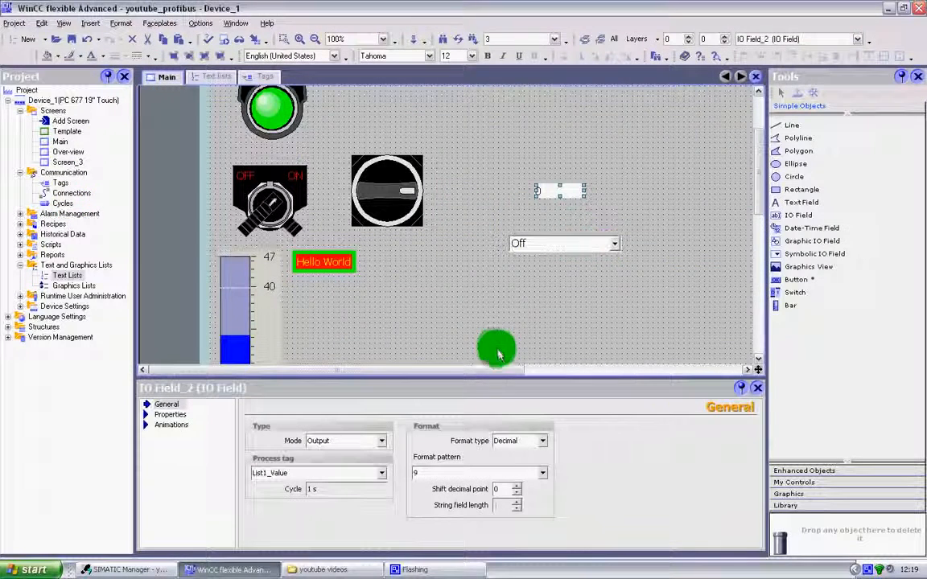
left_click(555, 244)
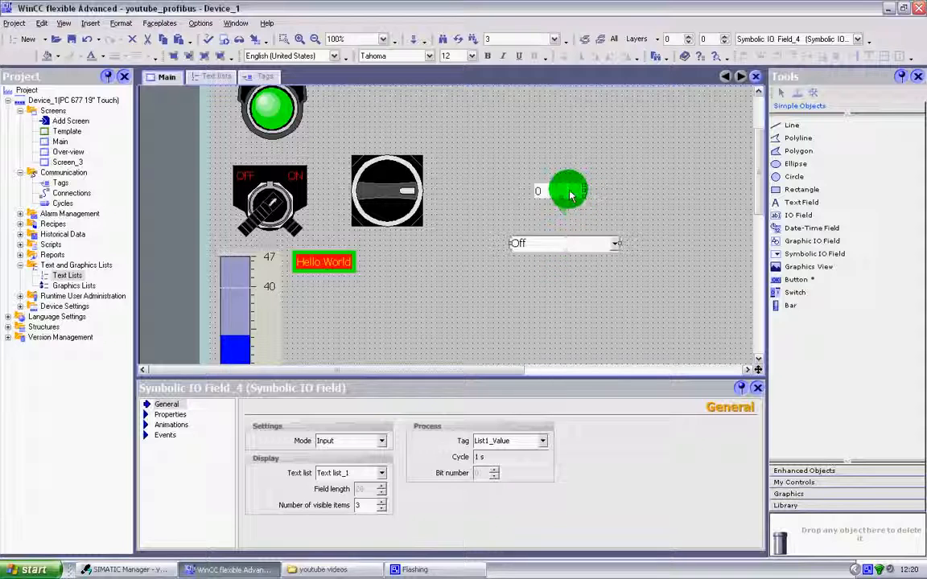
left_click(569, 192)
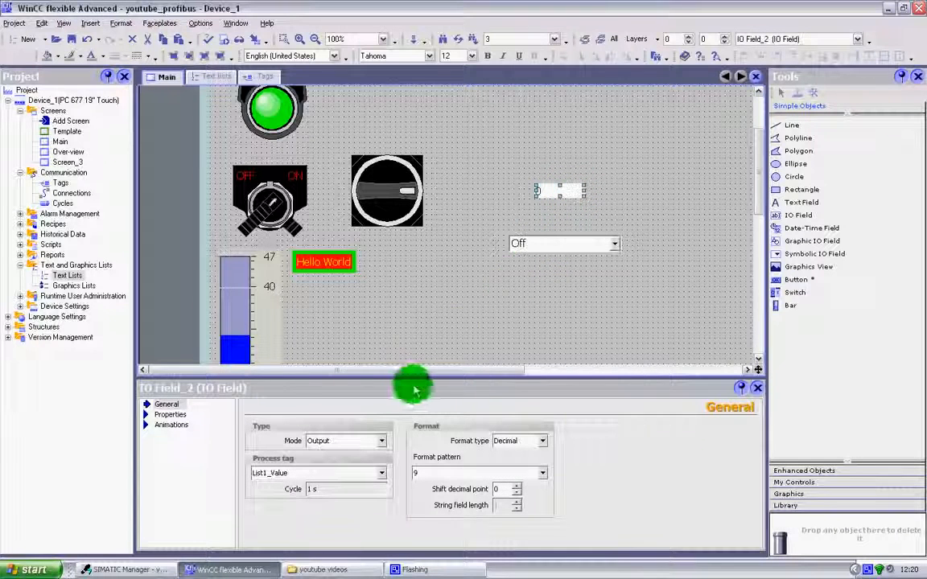
Move the output IO field and the symbolic IO field together to just below the rotary switch on the Main screen
left_click(805, 216)
left_click_drag(504, 143, 640, 281)
left_click_drag(588, 243, 425, 305)
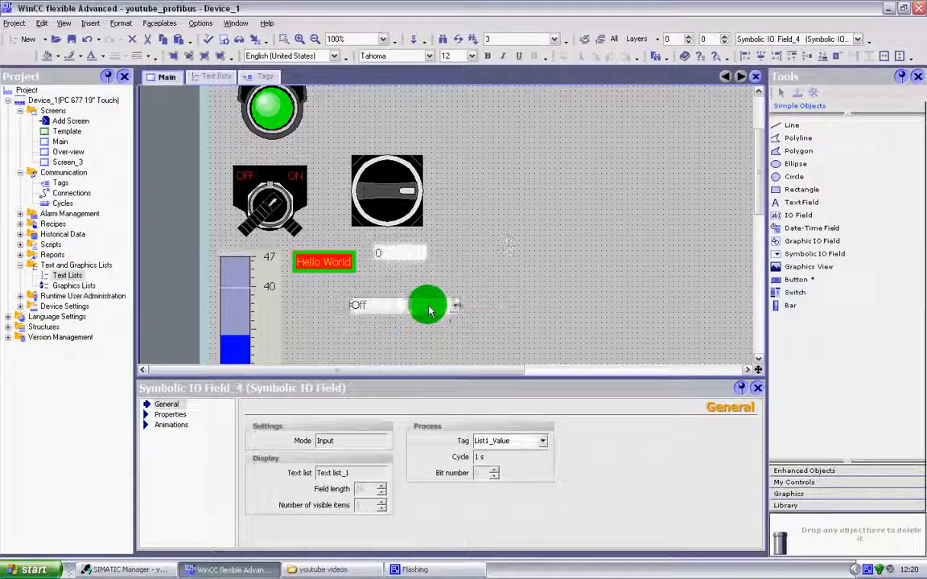
left_click(524, 260)
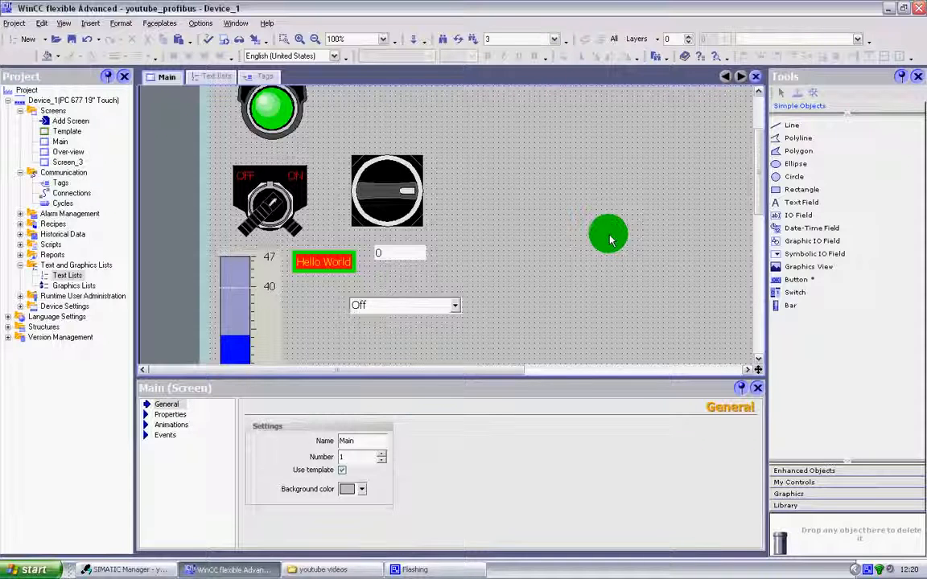
Add a second text list below Text list_1 with three blank entries for the values 0, 1 and 2
double_click(61, 274)
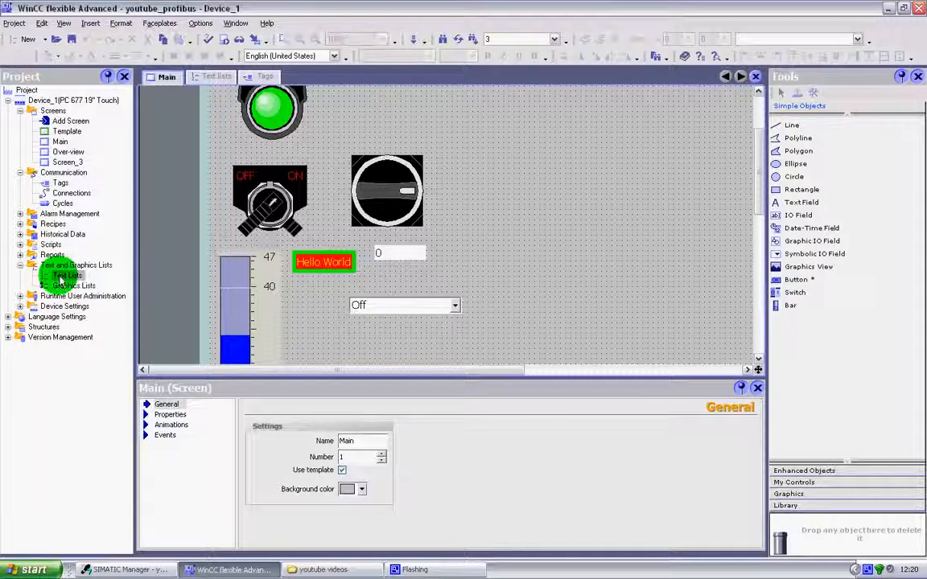
double_click(165, 159)
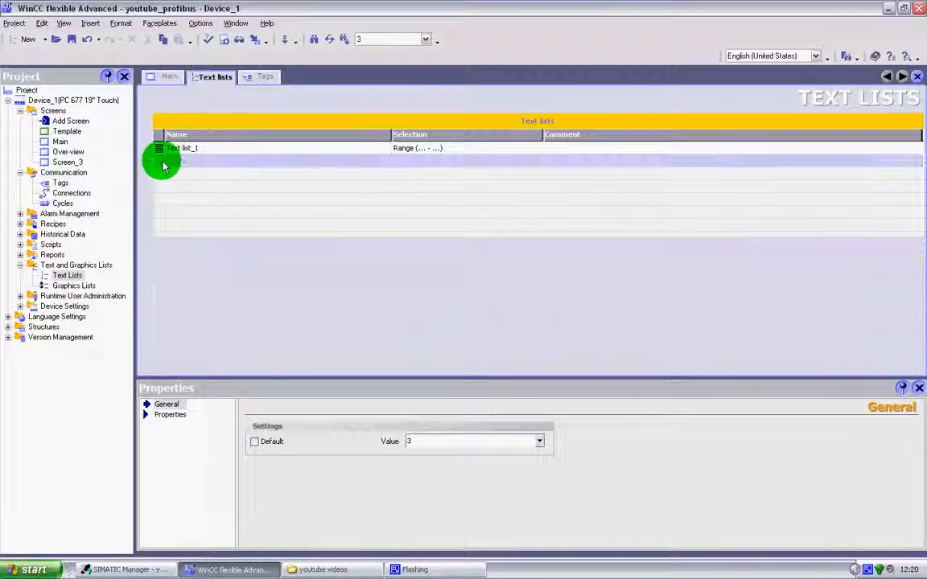
double_click(159, 284)
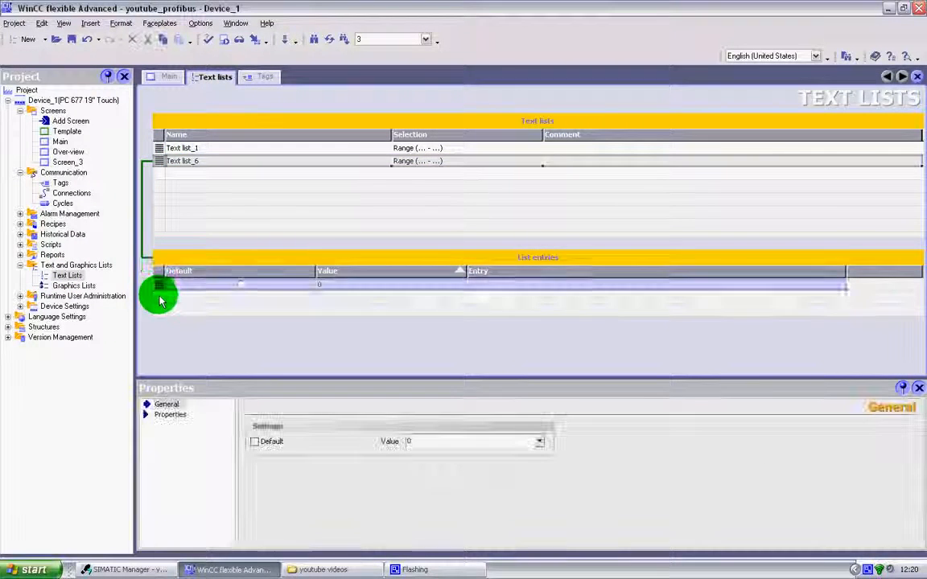
double_click(160, 298)
double_click(159, 312)
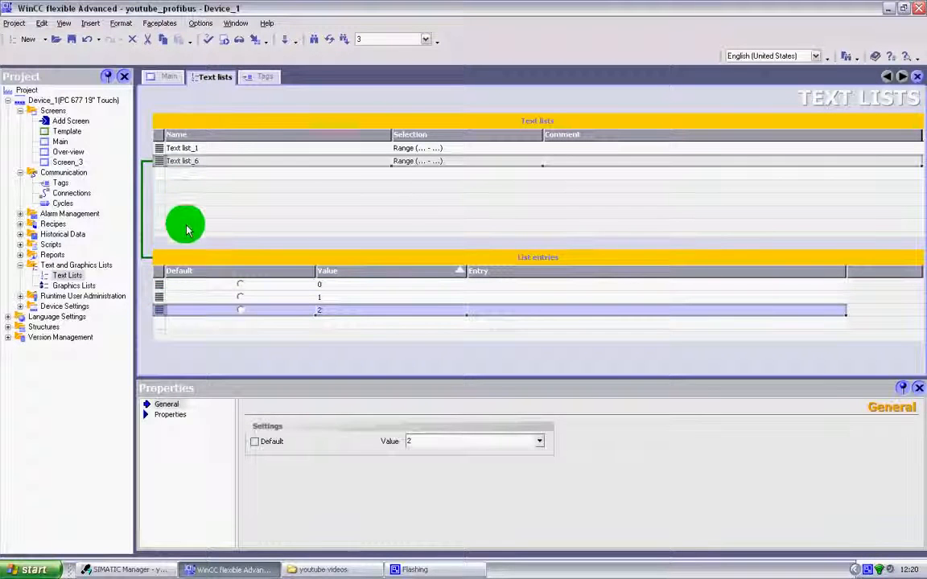
Open the graphics lists editor and select the first empty row for a new graphics list
left_click(85, 285)
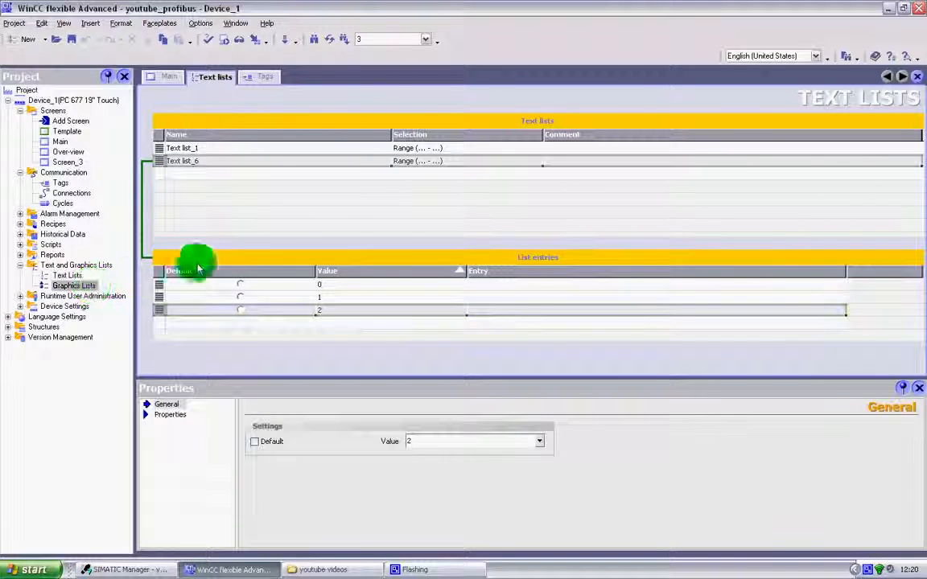
double_click(92, 285)
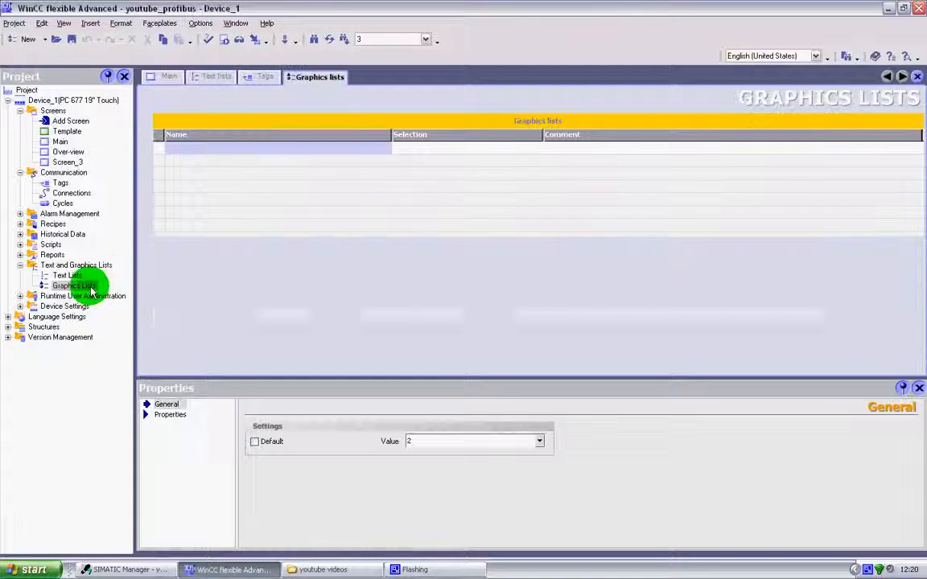
left_click(164, 153)
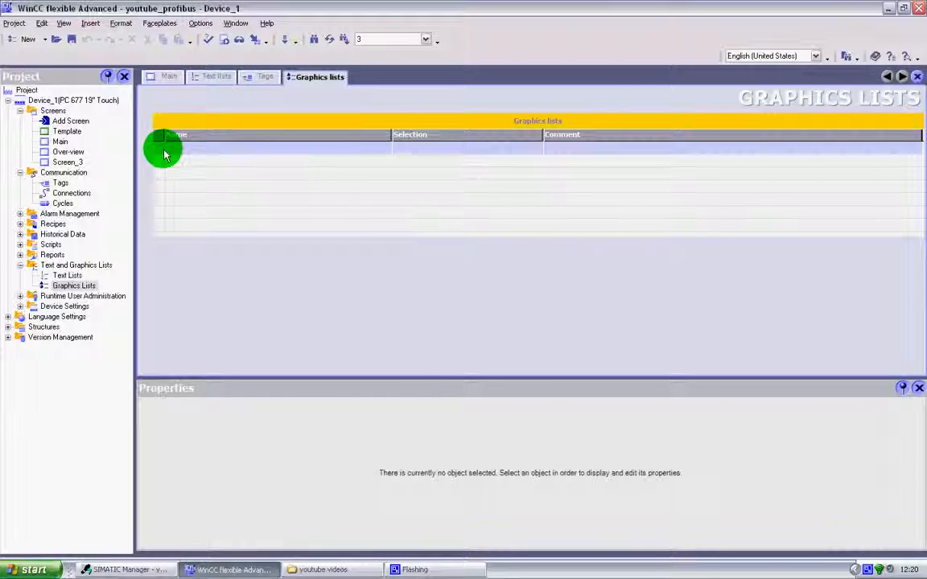